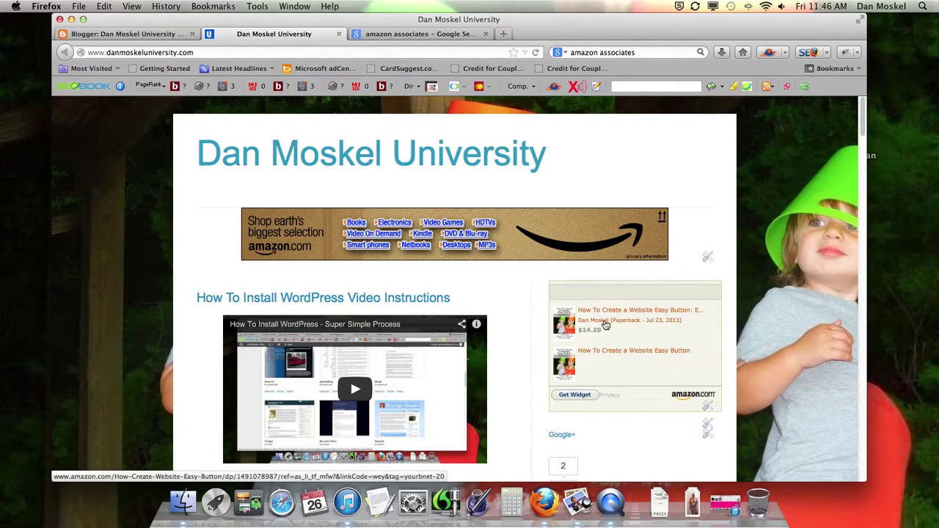
Step: Open the Amazon.com Associates site from the Google results for amazon associates
{"action": "mouse_move", "coordinate": [609, 326]}
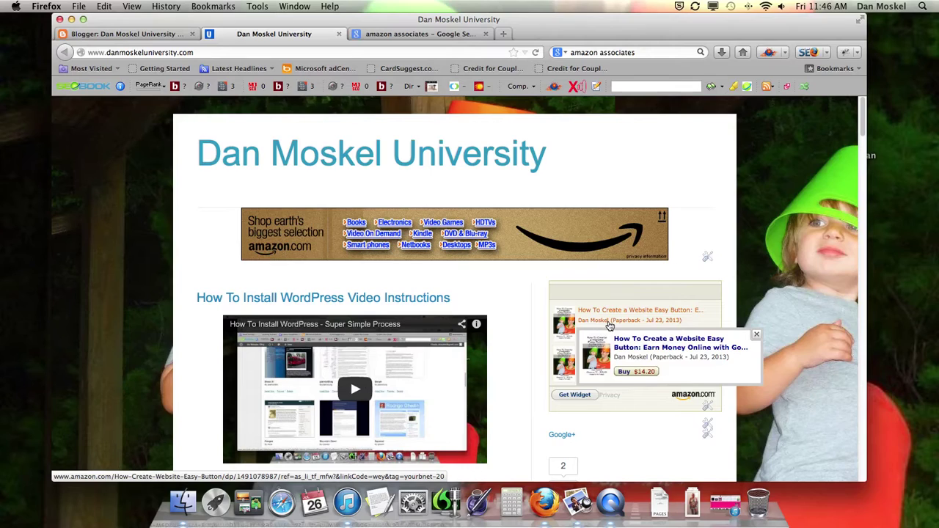
{"action": "mouse_move", "coordinate": [630, 355]}
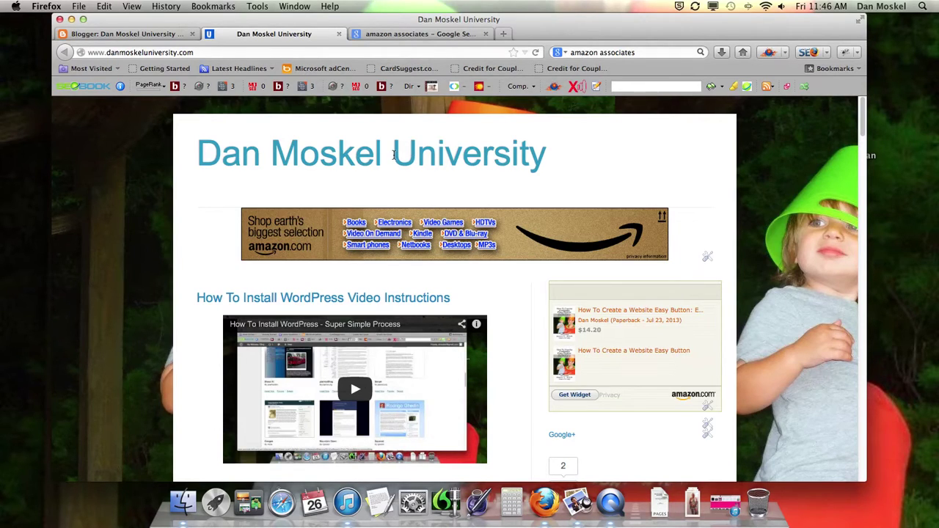
{"action": "left_click", "coordinate": [421, 34]}
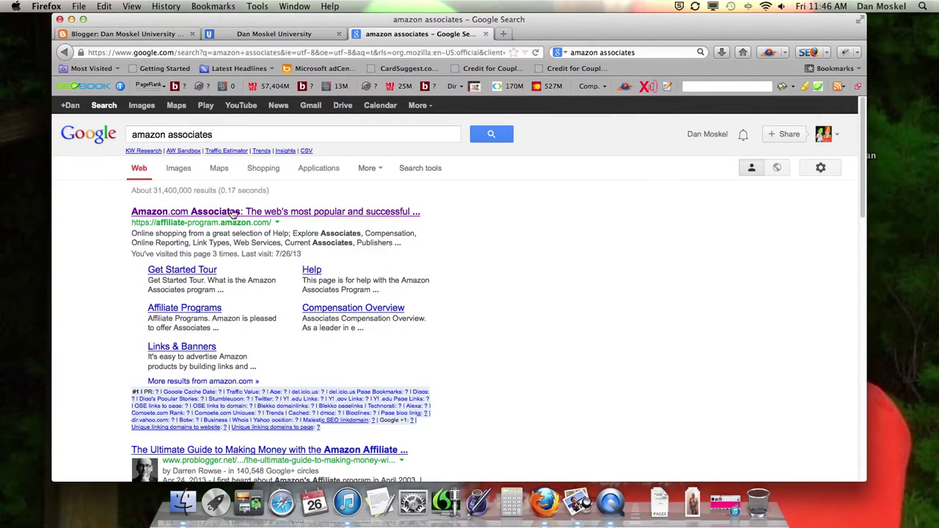
{"action": "key", "text": "super+ctrl+Escape"}
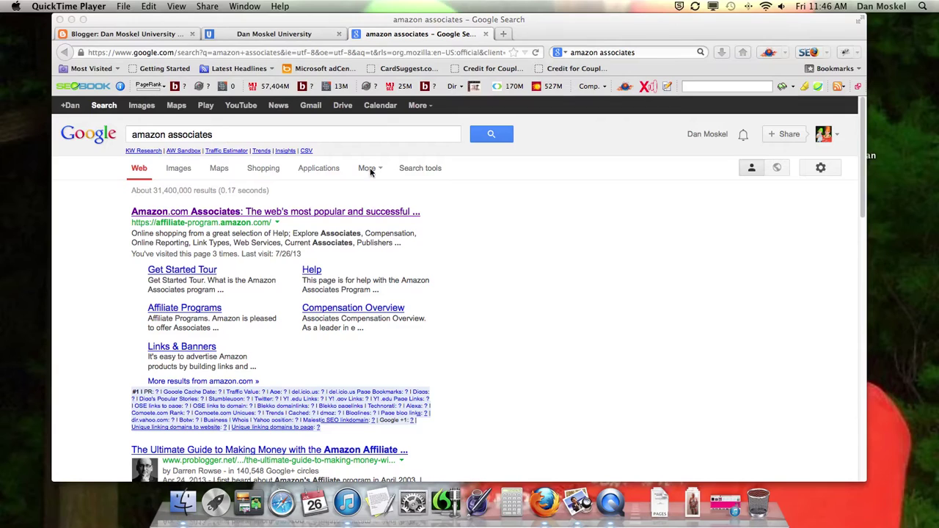
{"action": "left_click", "coordinate": [239, 214]}
{"action": "left_click", "coordinate": [239, 214]}
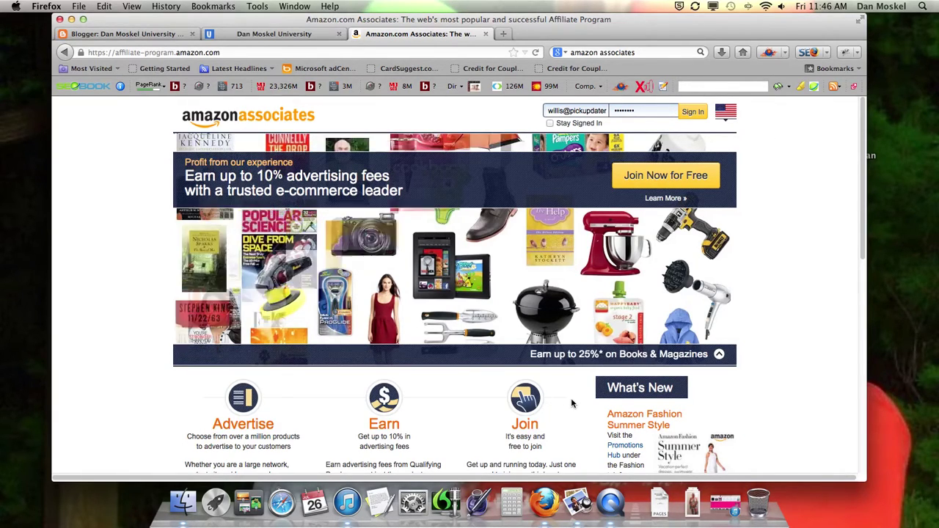
Step: Sign in to Amazon Associates with the prefilled account credentials
{"action": "key", "text": "ctrl+super+Escape"}
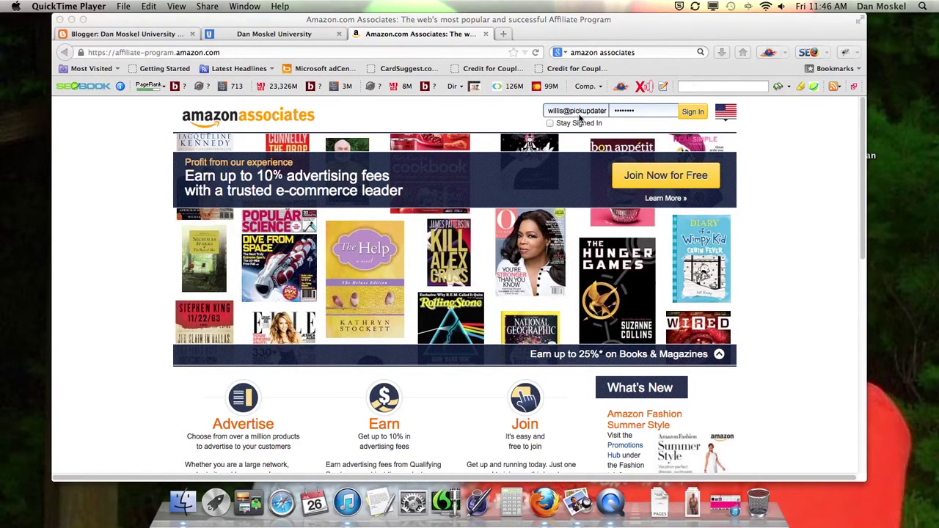
{"action": "left_click", "coordinate": [580, 117]}
{"action": "left_click", "coordinate": [693, 111]}
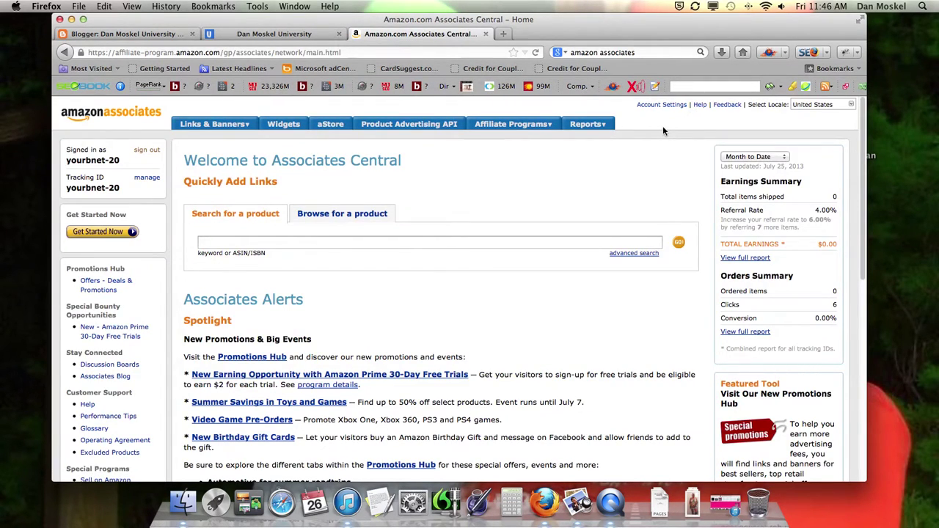
Step: Follow the Amazon banner ad on the blog, return to the blog page, and view the Blogger overview
{"action": "mouse_move", "coordinate": [233, 126]}
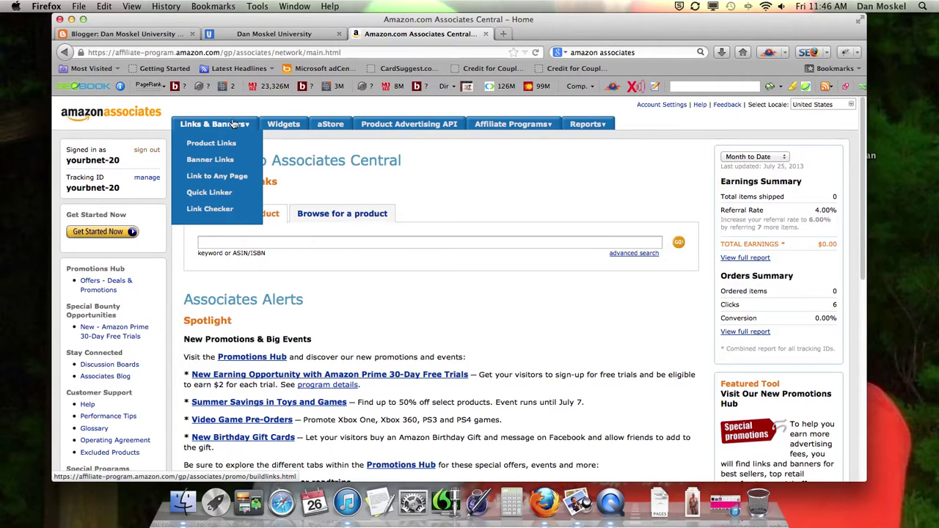
{"action": "left_click", "coordinate": [271, 34]}
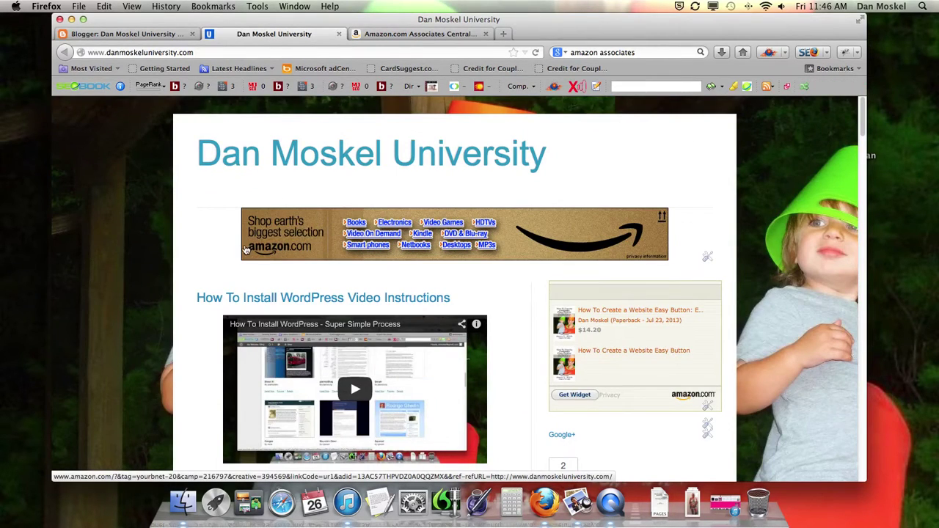
{"action": "left_click", "coordinate": [451, 243]}
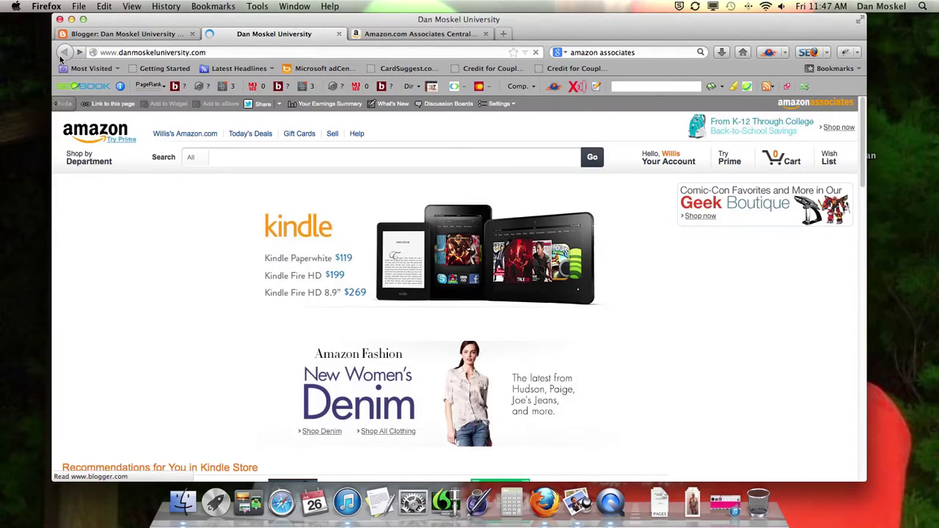
{"action": "left_click", "coordinate": [62, 58]}
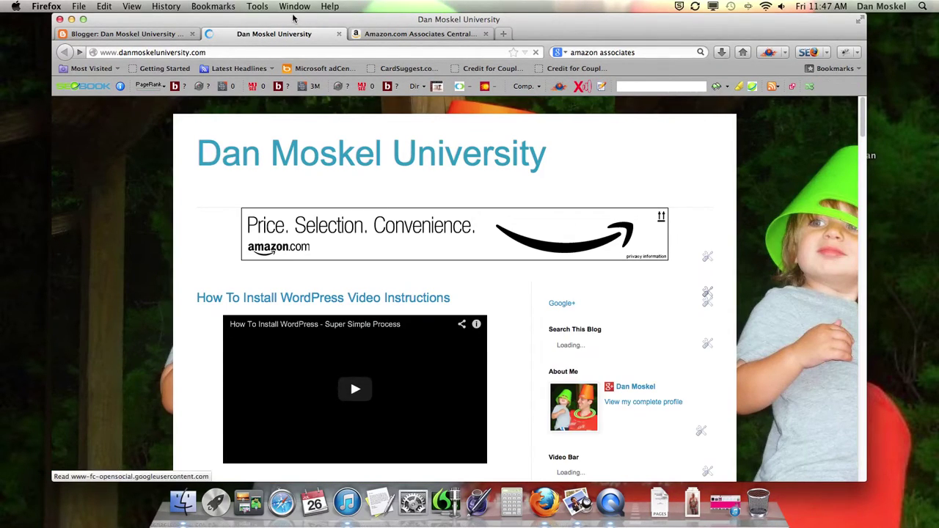
{"action": "left_click", "coordinate": [148, 36]}
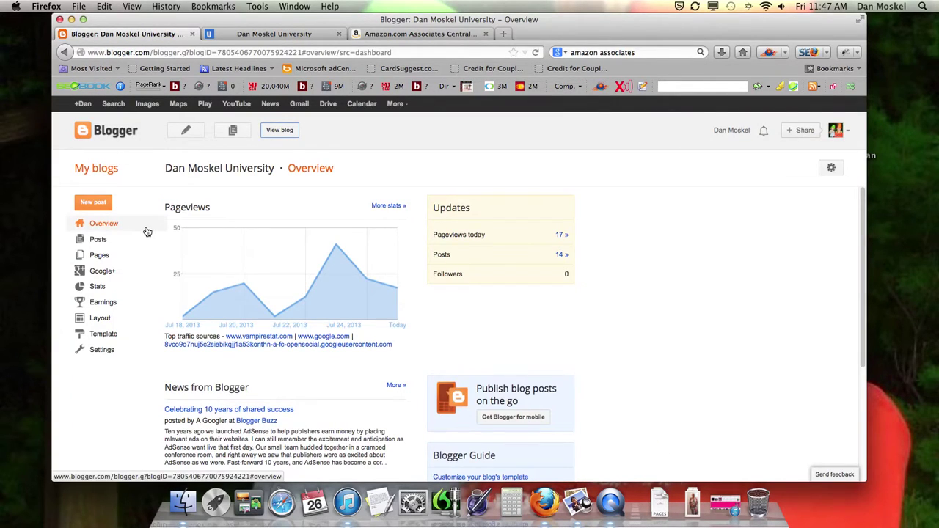
Step: Open the Amazon Homepage rotating banner campaign from the Banner Links in Amazon Associates
{"action": "left_click", "coordinate": [419, 35]}
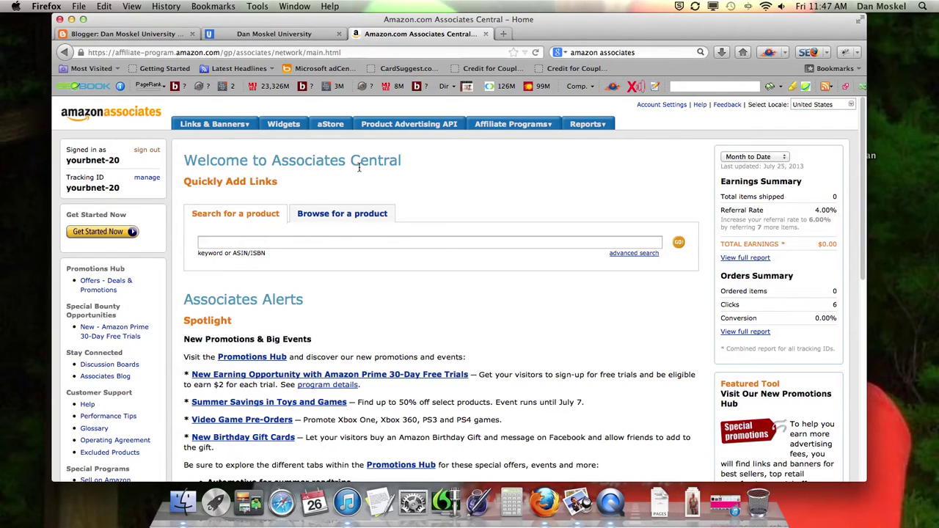
{"action": "mouse_move", "coordinate": [220, 125]}
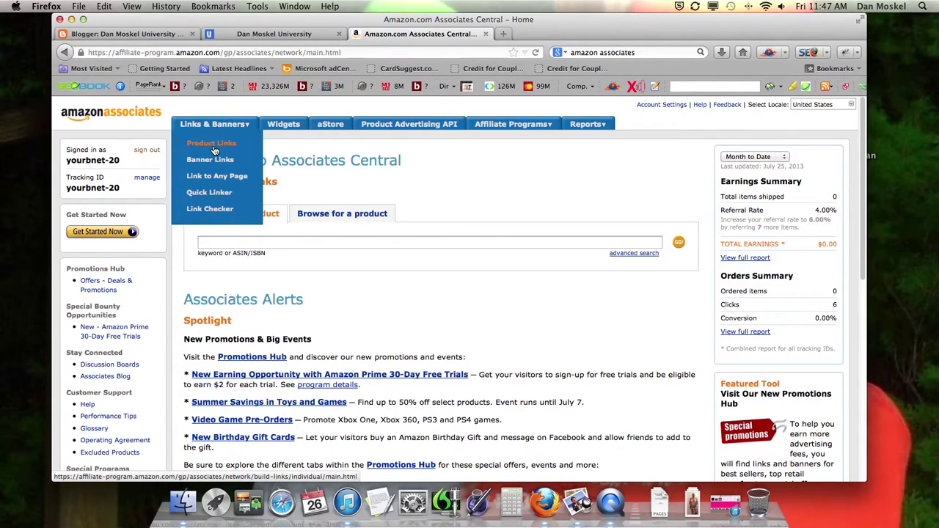
{"action": "left_click", "coordinate": [212, 161]}
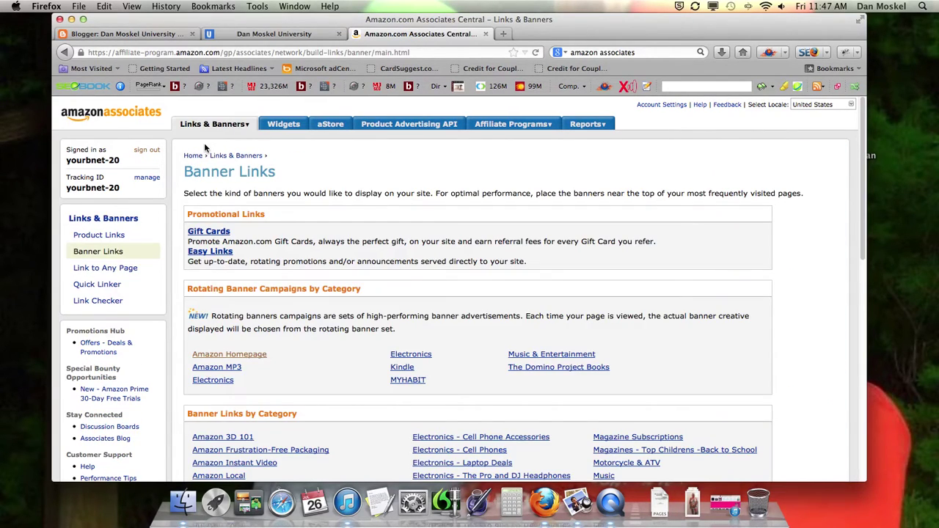
{"action": "scroll", "coordinate": [306, 240], "scroll_direction": "down", "scroll_amount": 3}
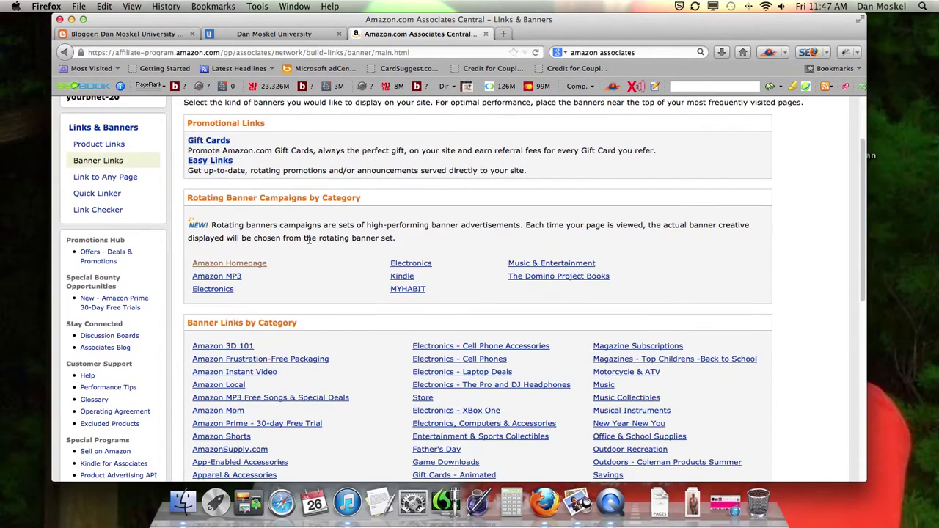
{"action": "left_click", "coordinate": [242, 268]}
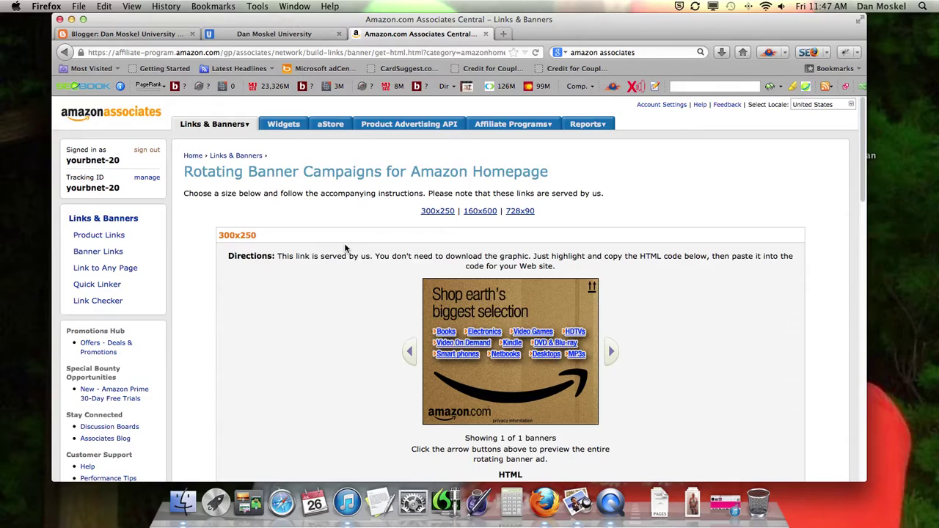
Step: Select the full HTML code of the 160x600 rotating banner
{"action": "scroll", "coordinate": [346, 248], "scroll_direction": "down", "scroll_amount": 15}
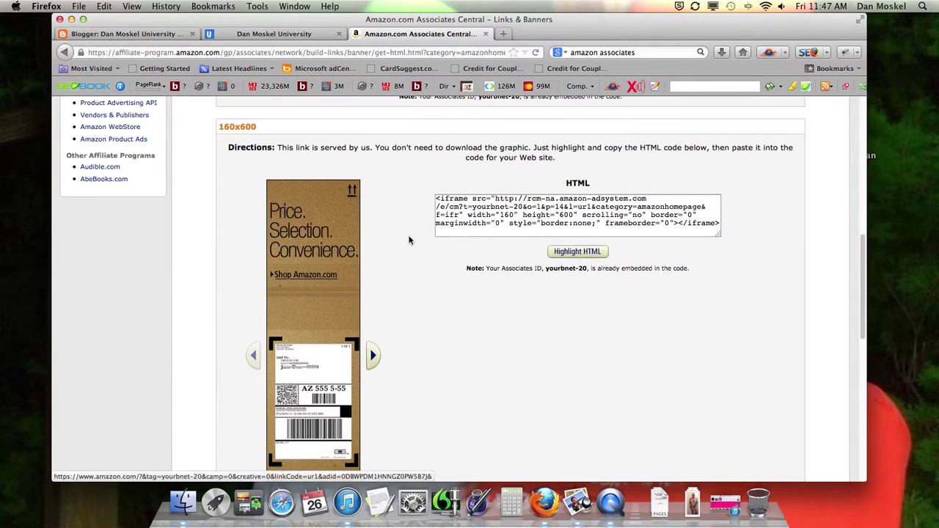
{"action": "left_click", "coordinate": [566, 224]}
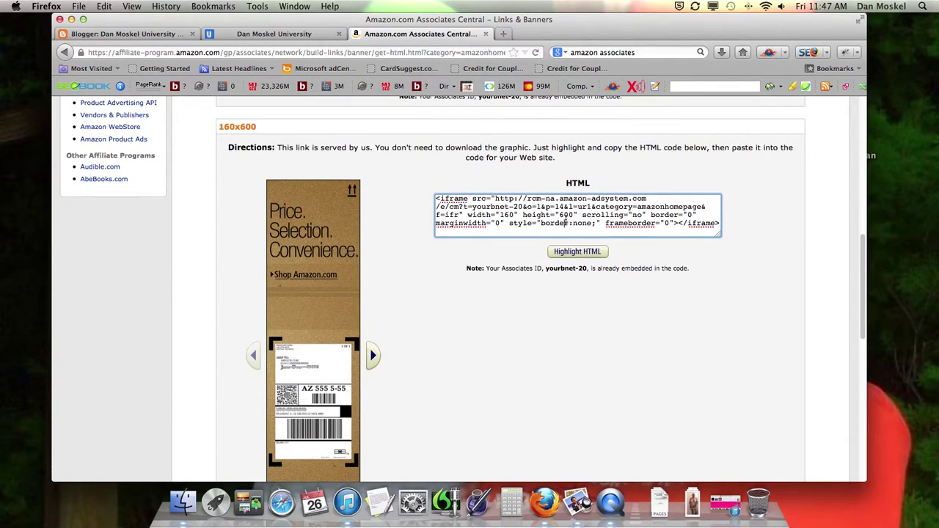
{"action": "key", "text": "super+a"}
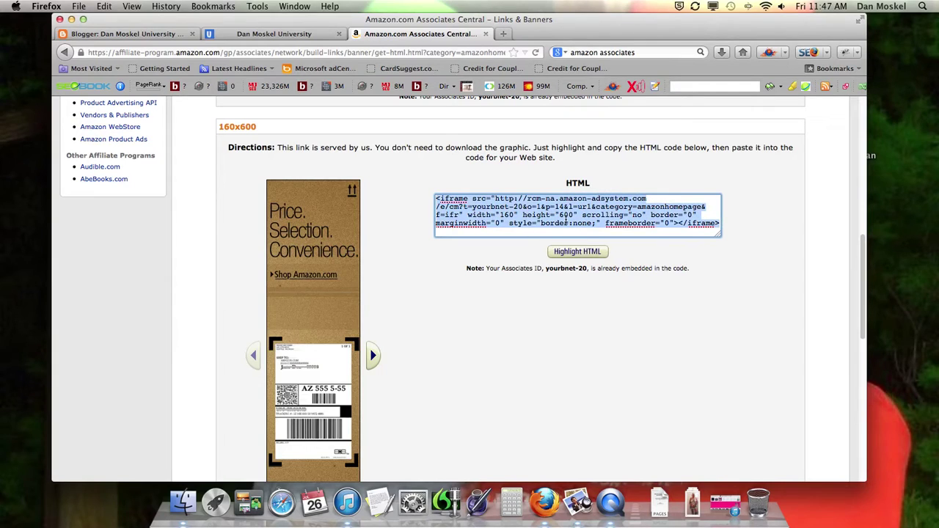
{"action": "scroll", "coordinate": [367, 299], "scroll_direction": "up", "scroll_amount": 5}
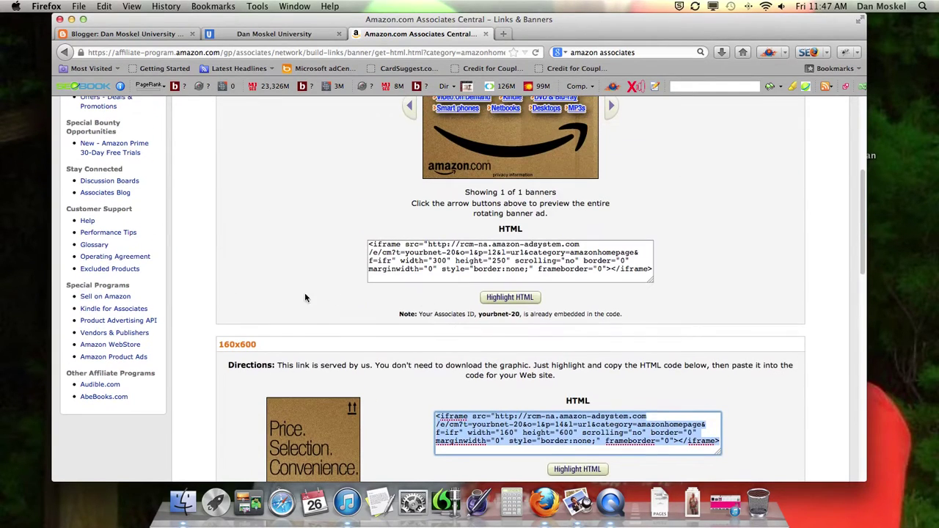
{"action": "left_click_drag", "start_coordinate": [257, 349], "coordinate": [214, 345]}
{"action": "scroll", "coordinate": [252, 342], "scroll_direction": "up", "scroll_amount": 5}
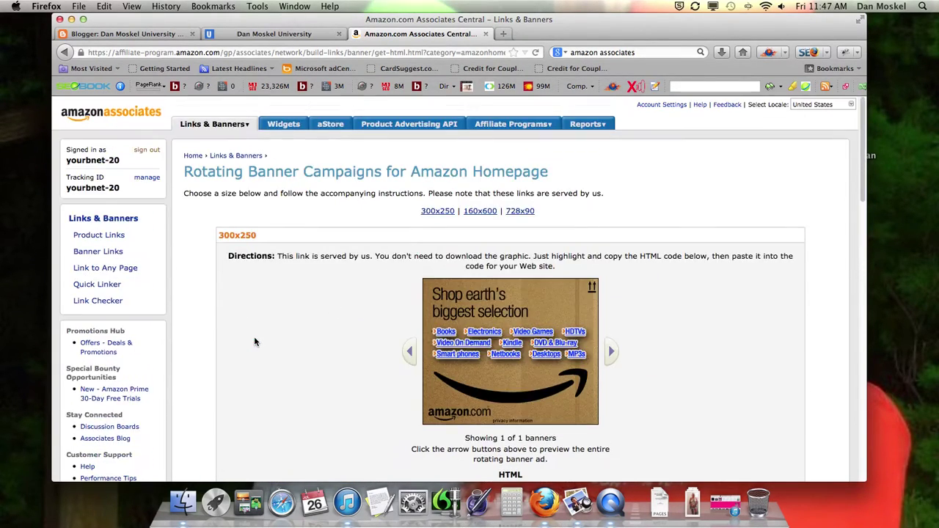
Step: Highlight the HTML code of the 300x250 Amazon Homepage banner and cut it to the clipboard
{"action": "left_click_drag", "start_coordinate": [248, 235], "coordinate": [220, 235]}
{"action": "scroll", "coordinate": [299, 293], "scroll_direction": "down", "scroll_amount": 2}
{"action": "left_click", "coordinate": [545, 385]}
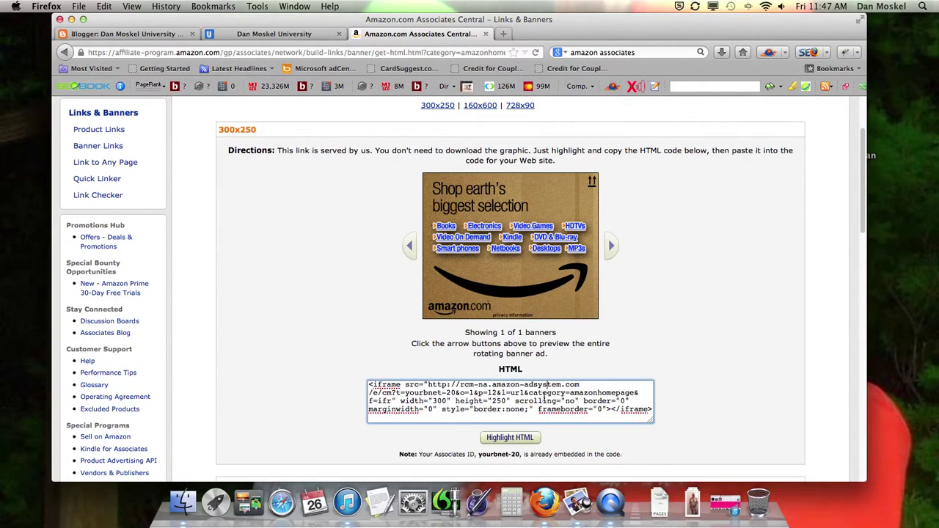
{"action": "left_click", "coordinate": [530, 439]}
{"action": "right_click", "coordinate": [527, 406]}
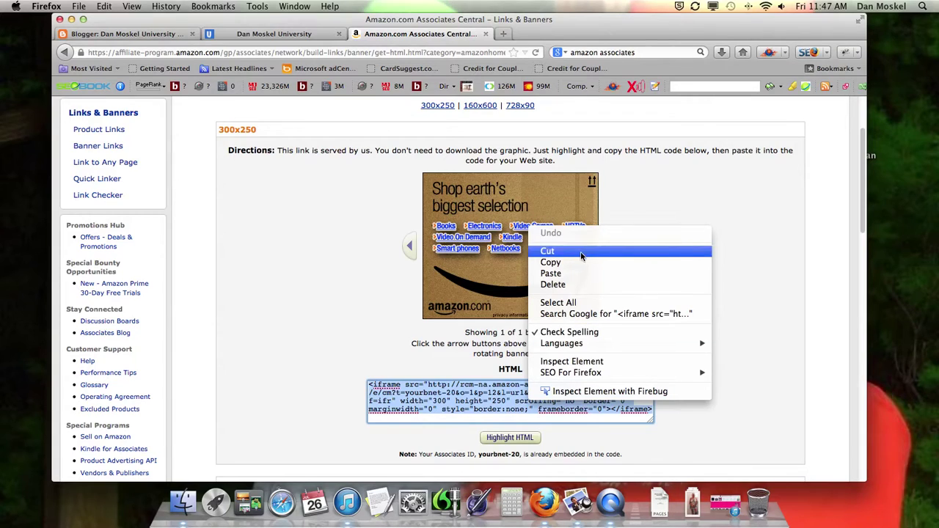
{"action": "left_click", "coordinate": [581, 255]}
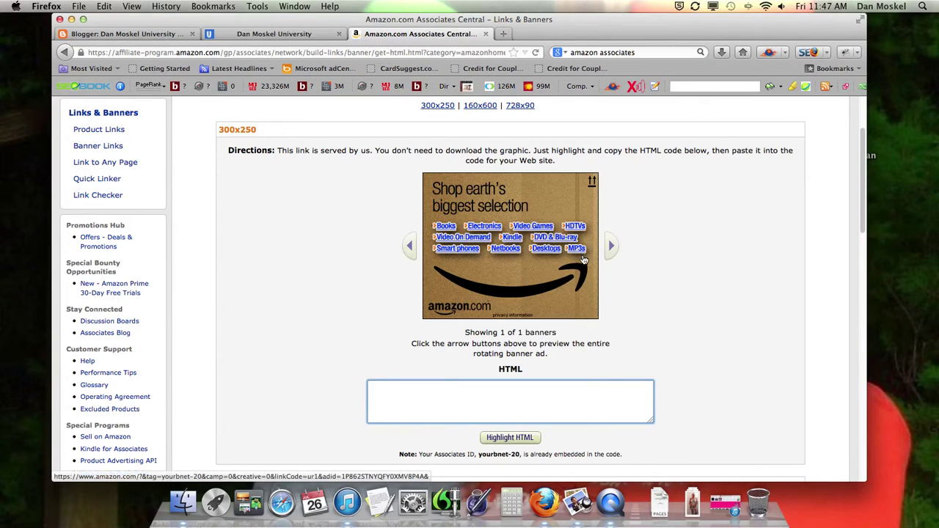
Step: Open the blog's Layout page in Blogger and review where the Amazon ads sit on the published blog
{"action": "left_click", "coordinate": [158, 36]}
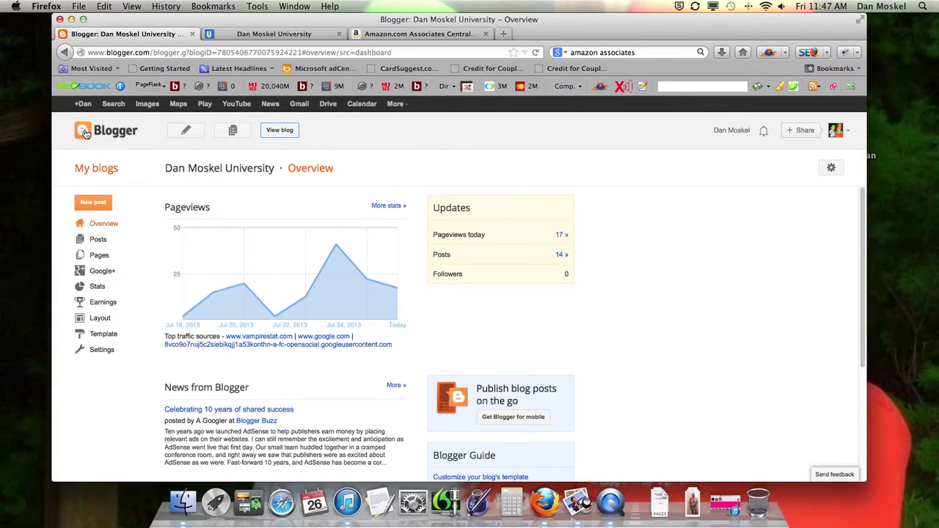
{"action": "left_click", "coordinate": [100, 322]}
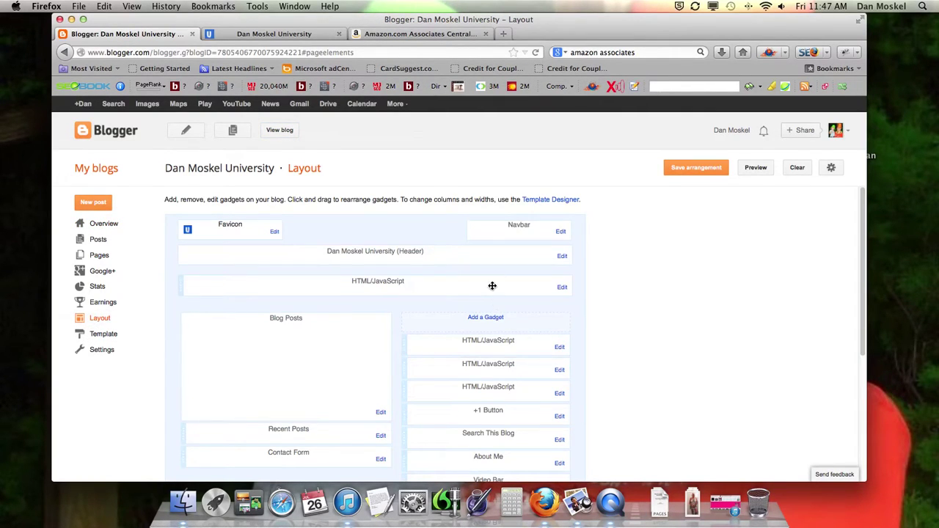
{"action": "left_click", "coordinate": [400, 34]}
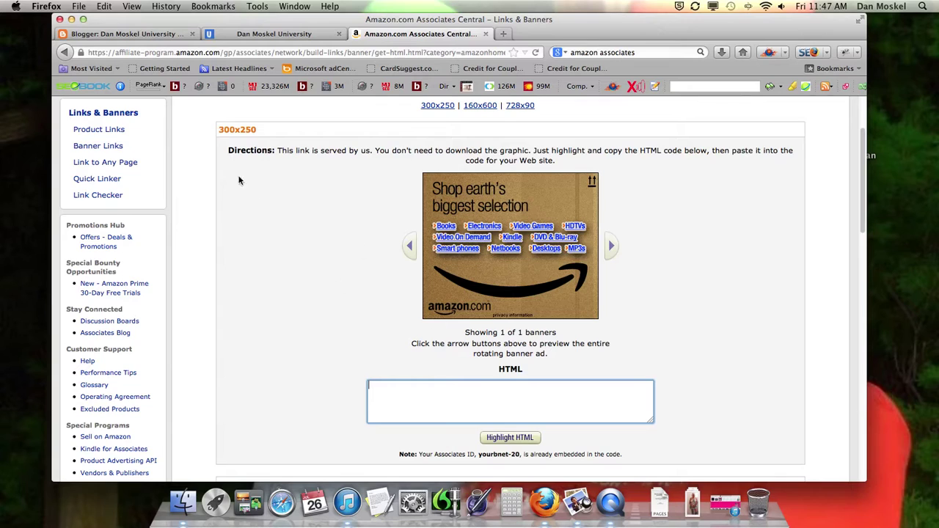
{"action": "left_click", "coordinate": [273, 33]}
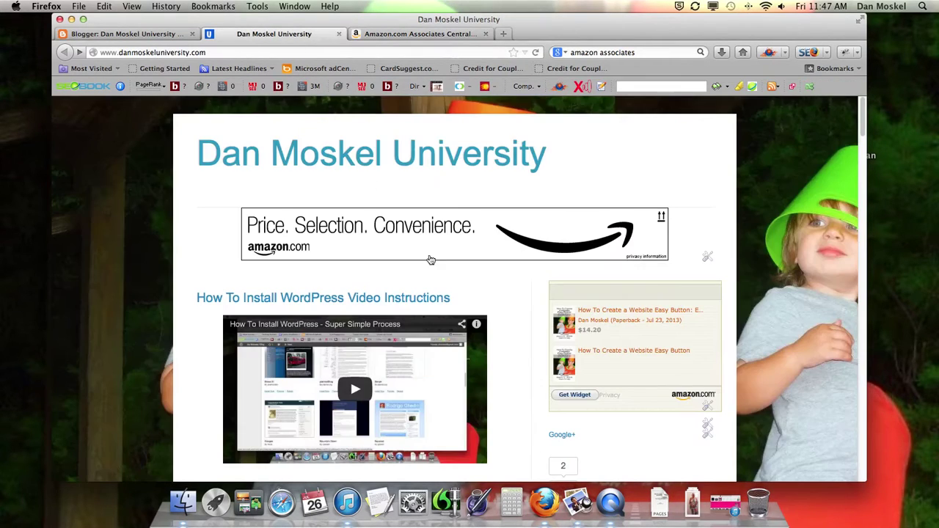
{"action": "scroll", "coordinate": [645, 370], "scroll_direction": "down", "scroll_amount": 5}
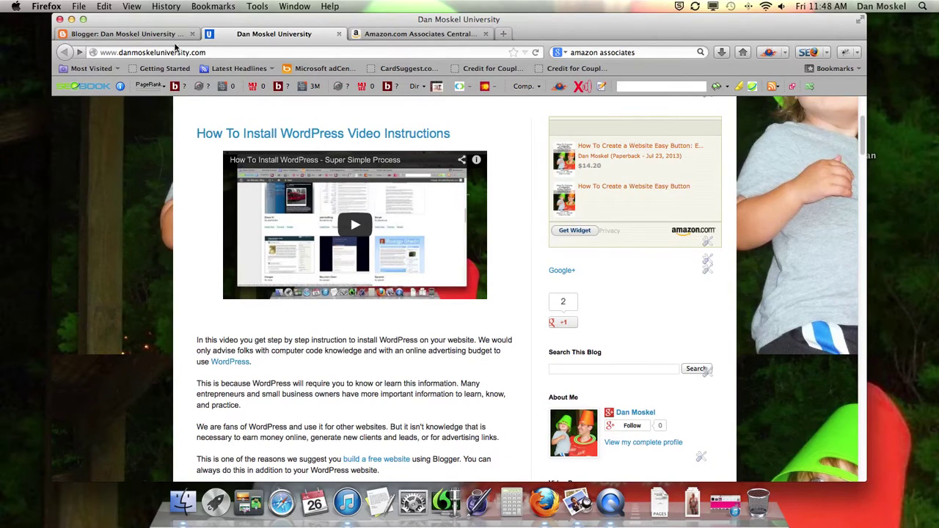
Step: Add an HTML/JavaScript gadget to the sidebar in Blogger's layout, containing the copied 300x250 Amazon banner code, and save it
{"action": "left_click", "coordinate": [163, 35]}
{"action": "scroll", "coordinate": [414, 345], "scroll_direction": "down", "scroll_amount": 2}
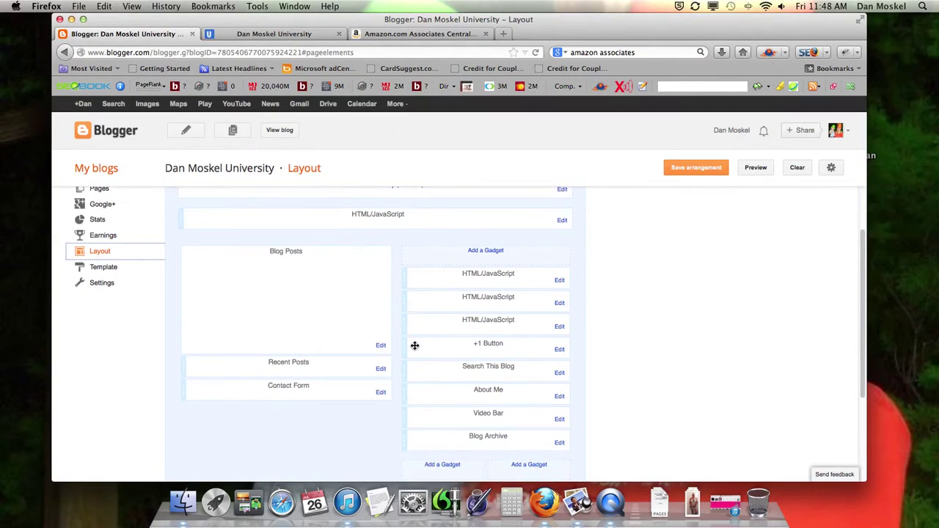
{"action": "scroll", "coordinate": [415, 346], "scroll_direction": "up", "scroll_amount": 2}
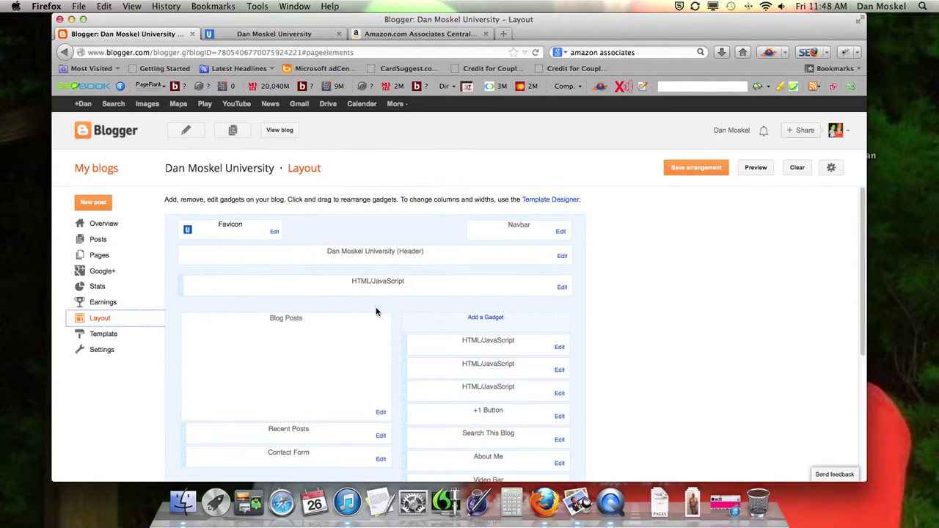
{"action": "scroll", "coordinate": [426, 318], "scroll_direction": "down", "scroll_amount": 3}
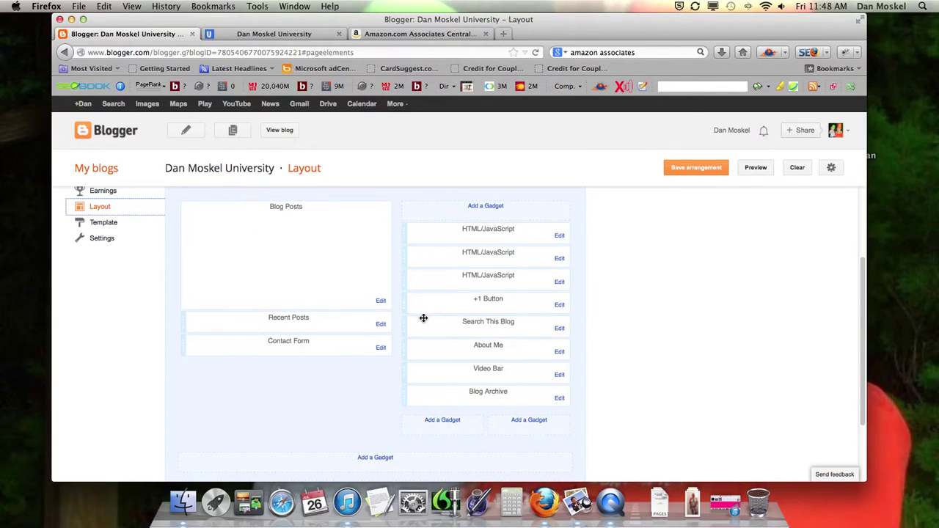
{"action": "scroll", "coordinate": [424, 318], "scroll_direction": "up", "scroll_amount": 1}
{"action": "left_click", "coordinate": [488, 229]}
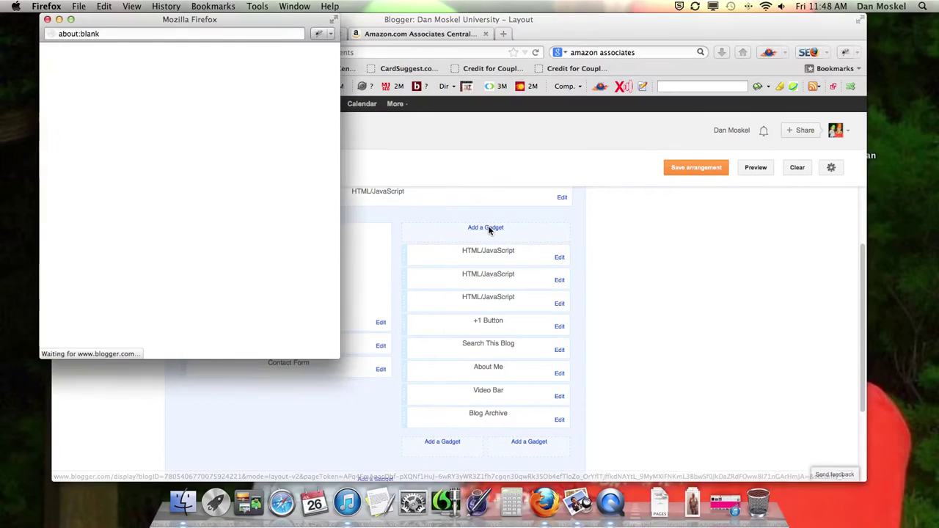
{"action": "scroll", "coordinate": [241, 223], "scroll_direction": "down", "scroll_amount": 5}
{"action": "scroll", "coordinate": [241, 222], "scroll_direction": "down", "scroll_amount": 10}
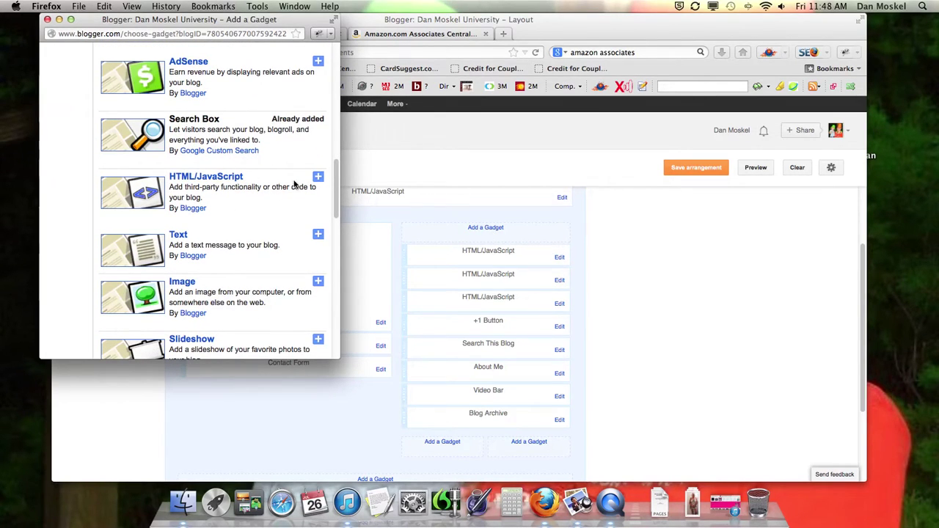
{"action": "left_click", "coordinate": [318, 178]}
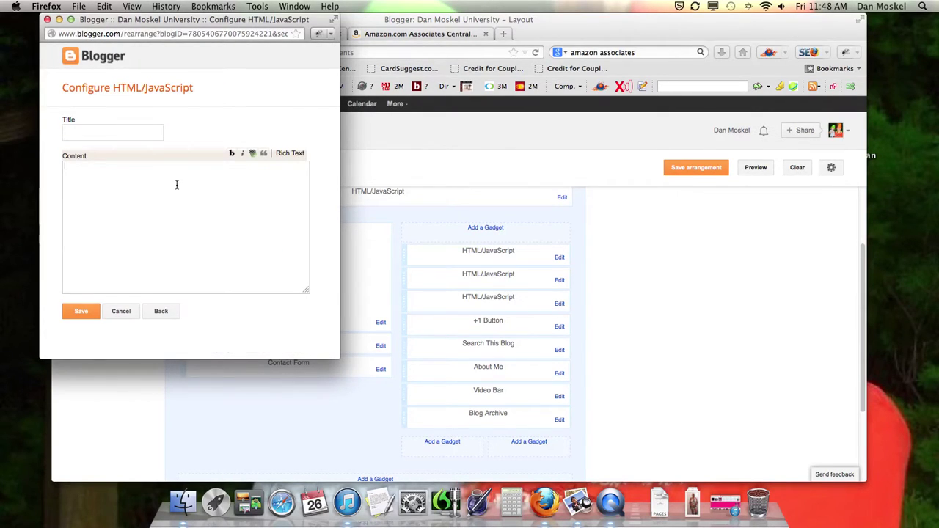
{"action": "key", "text": "super+v"}
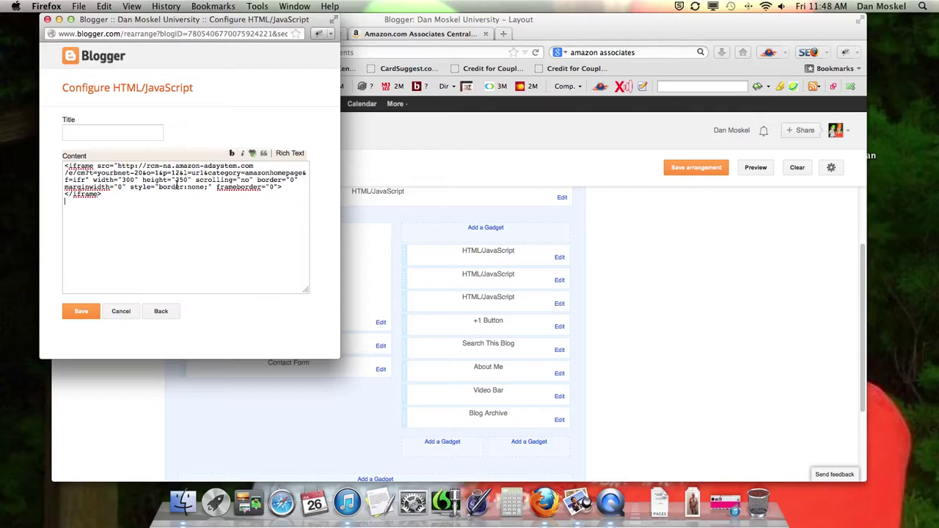
{"action": "left_click", "coordinate": [83, 314]}
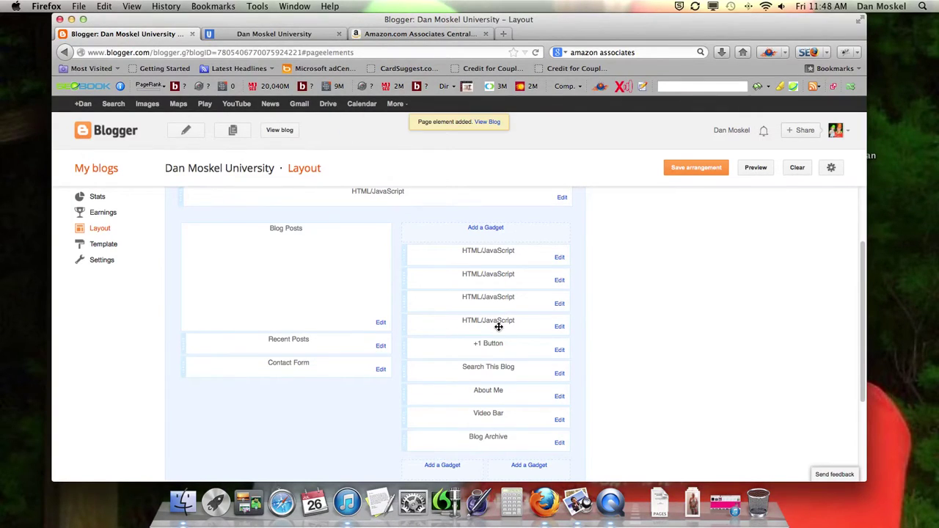
Step: Give the HTML/JavaScript gadget directly above the +1 Button the title "Amazon Sidebar" and save it
{"action": "mouse_move", "coordinate": [505, 325]}
{"action": "left_mouse_down"}
{"action": "mouse_move", "coordinate": [504, 332]}
{"action": "mouse_move", "coordinate": [504, 323]}
{"action": "left_mouse_up"}
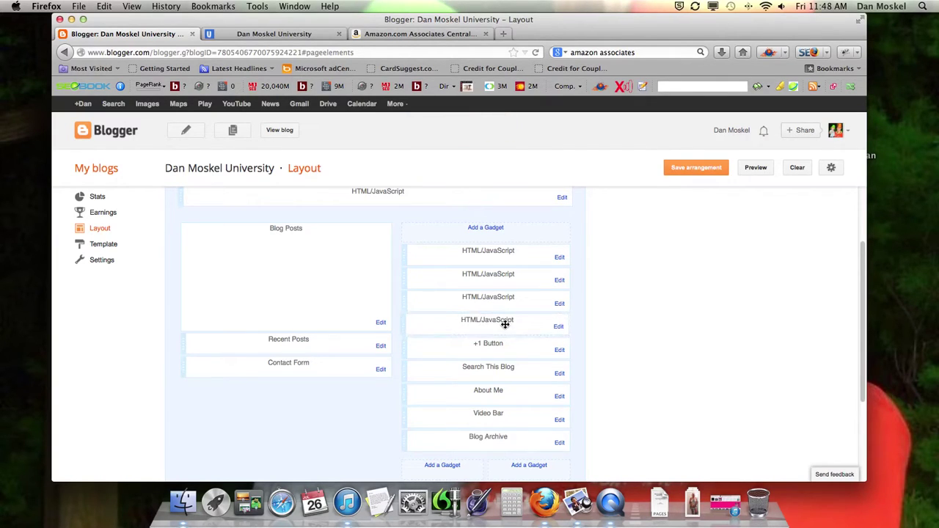
{"action": "left_click", "coordinate": [560, 326]}
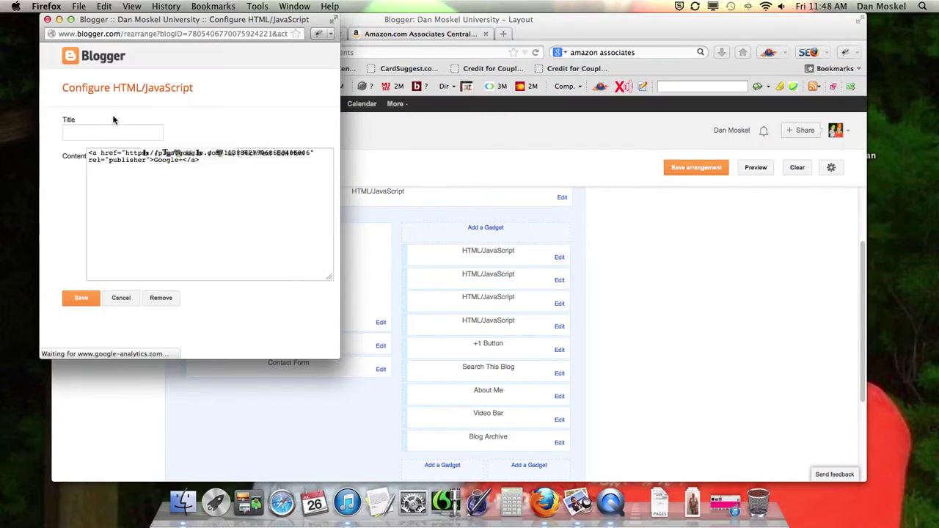
{"action": "left_click", "coordinate": [115, 135]}
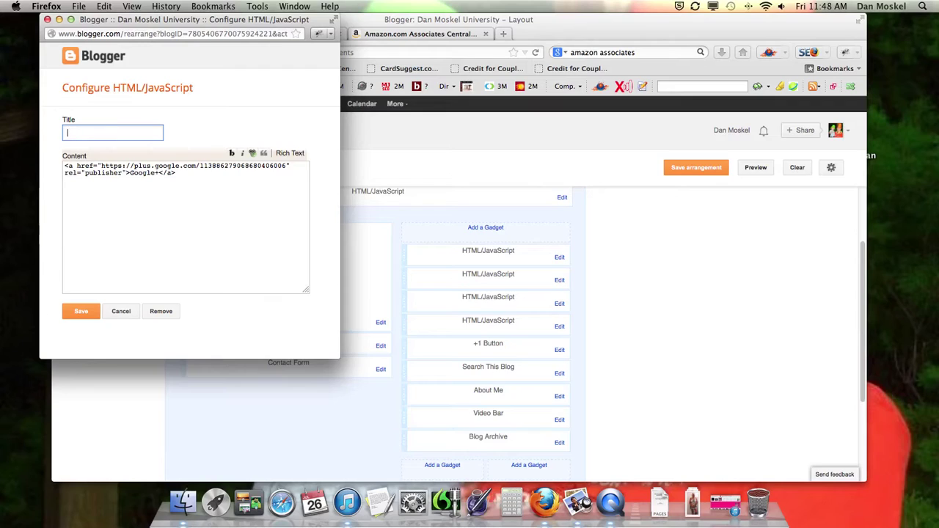
{"action": "type", "text": "Amazon Sidebar"}
{"action": "left_click", "coordinate": [88, 311]}
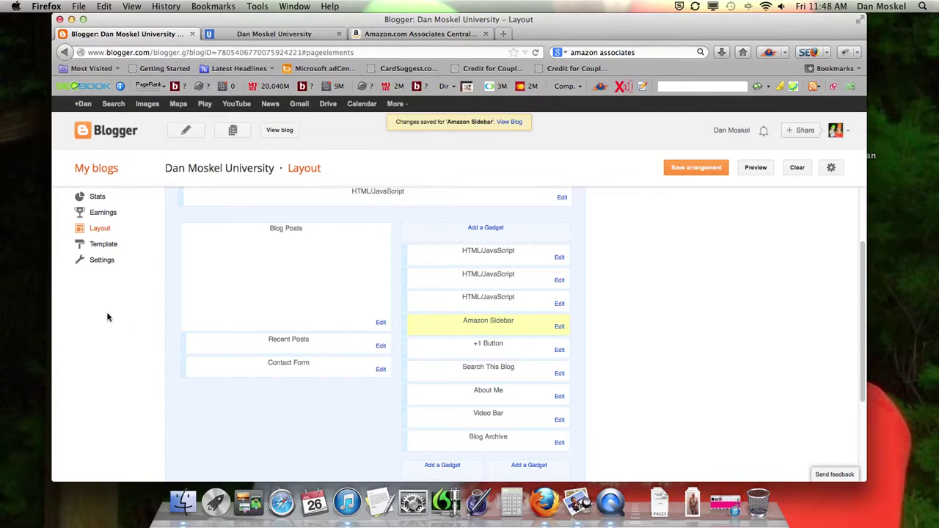
Step: Move the Amazon Sidebar gadget between About Me and Video Bar and save the arrangement
{"action": "left_click_drag", "start_coordinate": [503, 331], "coordinate": [505, 389]}
{"action": "left_click", "coordinate": [697, 172]}
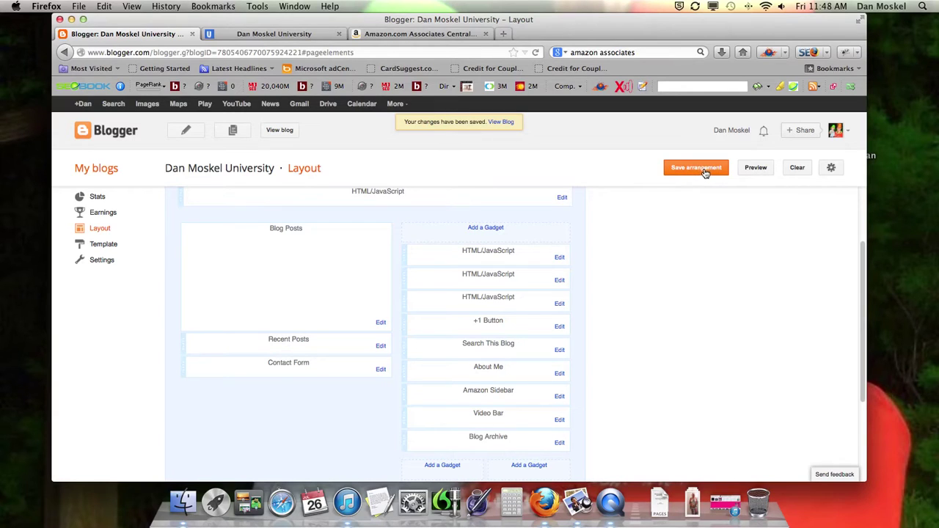
Step: View the published blog and examine where the Amazon banner and the Amazon Sidebar gadget sit
{"action": "left_click", "coordinate": [502, 122]}
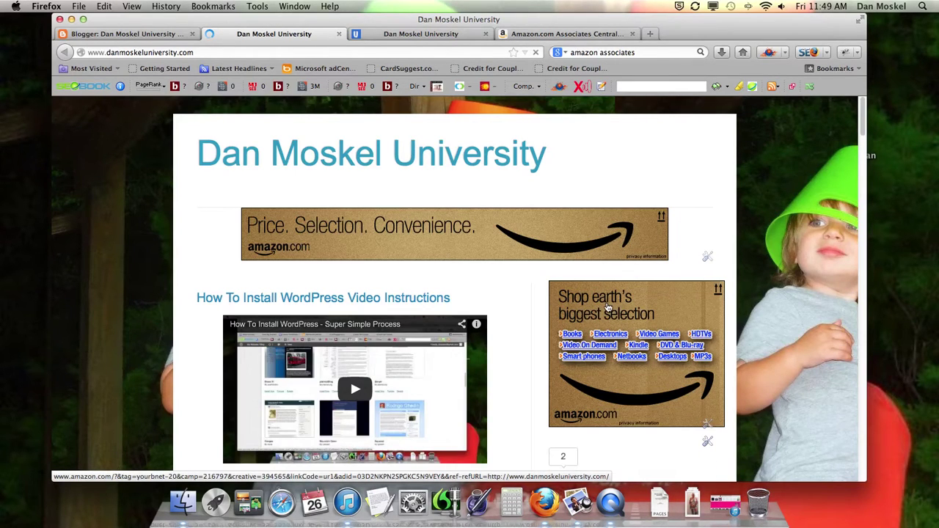
{"action": "scroll", "coordinate": [607, 307], "scroll_direction": "down", "scroll_amount": 10}
{"action": "scroll", "coordinate": [607, 302], "scroll_direction": "up", "scroll_amount": 10}
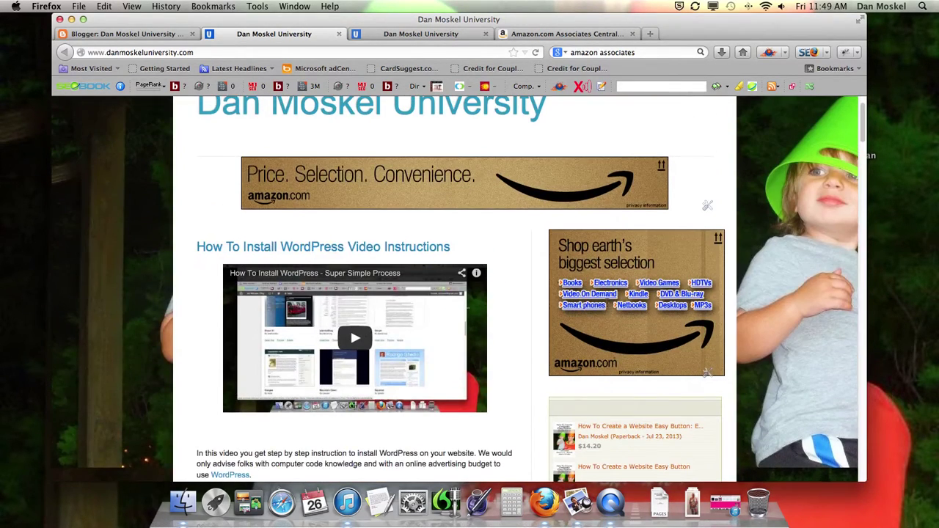
{"action": "scroll", "coordinate": [607, 307], "scroll_direction": "down", "scroll_amount": 9}
{"action": "scroll", "coordinate": [608, 307], "scroll_direction": "down", "scroll_amount": 3}
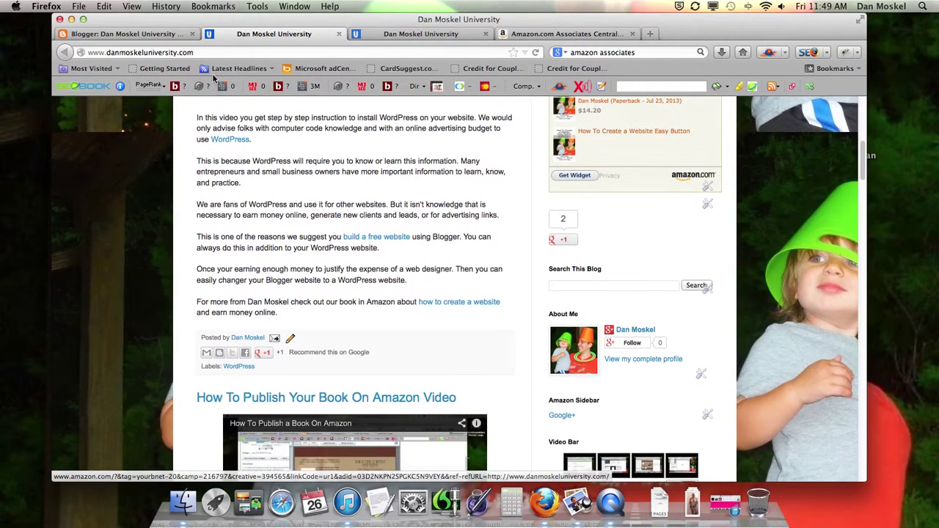
{"action": "scroll", "coordinate": [533, 237], "scroll_direction": "down", "scroll_amount": 4}
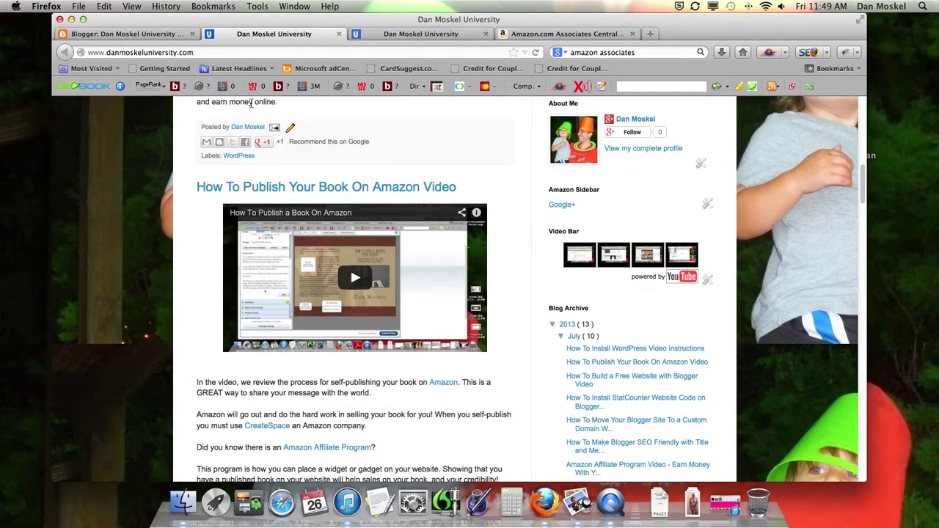
Step: Move the first HTML/JavaScript gadget of the sidebar below Blog Archive and save the arrangement
{"action": "key", "text": "ctrl+shift+Tab"}
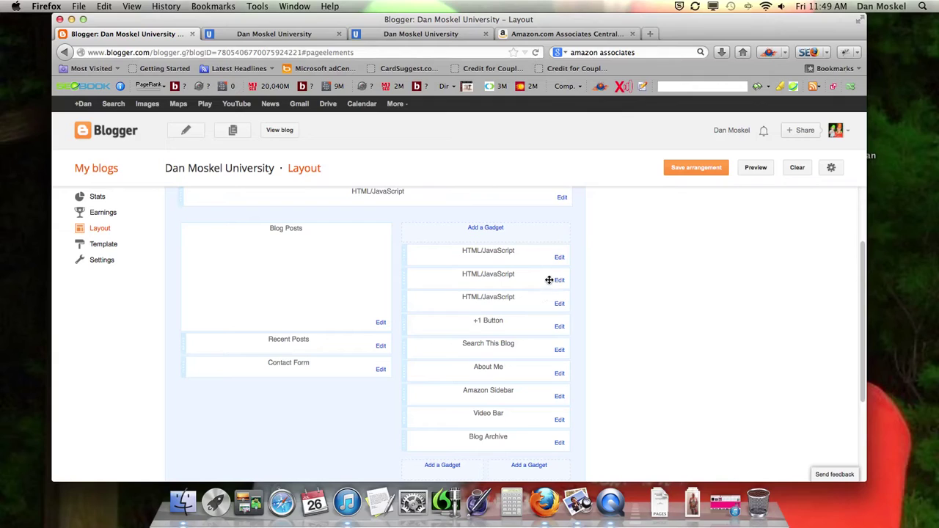
{"action": "left_click_drag", "start_coordinate": [552, 260], "coordinate": [536, 453]}
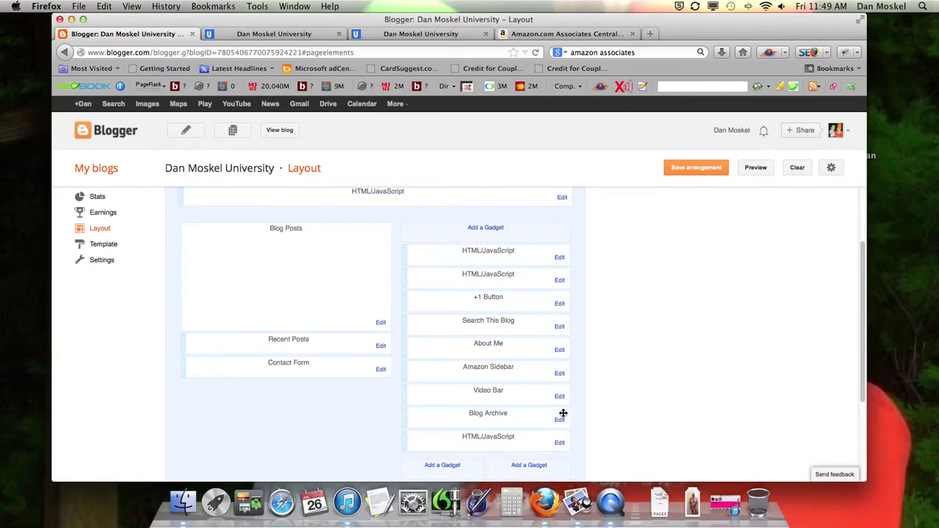
{"action": "left_click", "coordinate": [701, 169]}
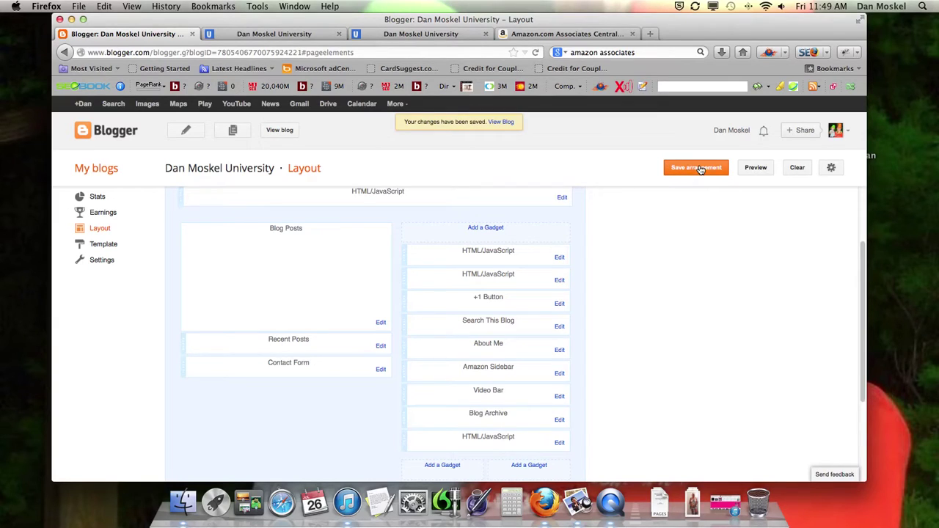
Step: View the updated blog and examine the Amazon banner's position below the Blog Archive
{"action": "left_click", "coordinate": [505, 122]}
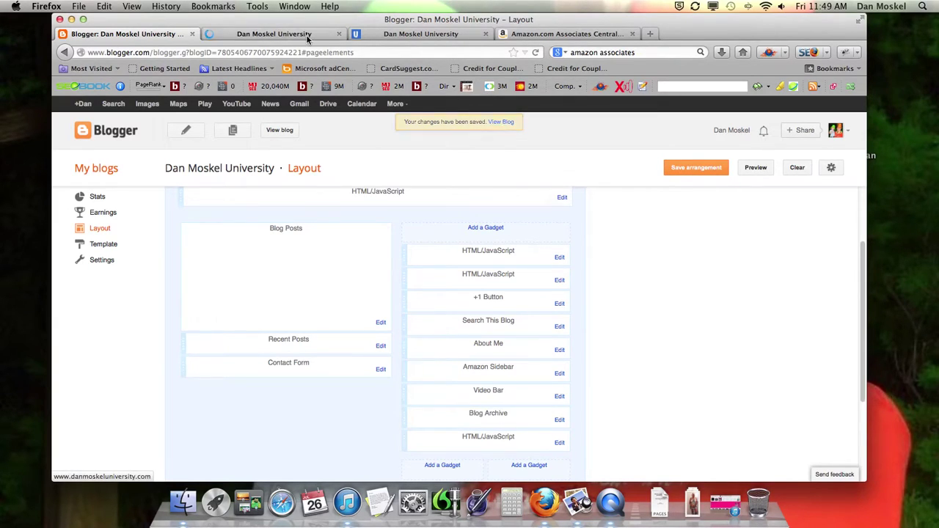
{"action": "left_click", "coordinate": [309, 37]}
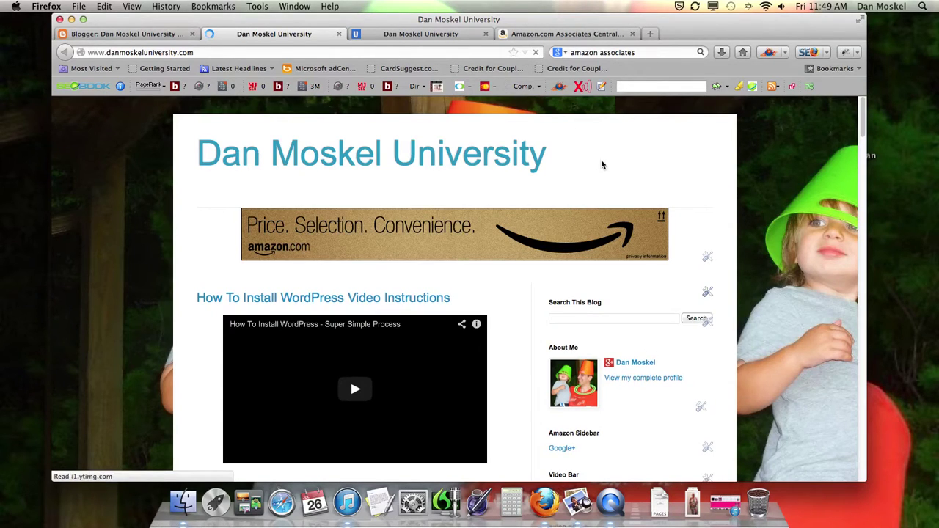
{"action": "scroll", "coordinate": [606, 167], "scroll_direction": "down", "scroll_amount": 1}
{"action": "left_click", "coordinate": [156, 34]}
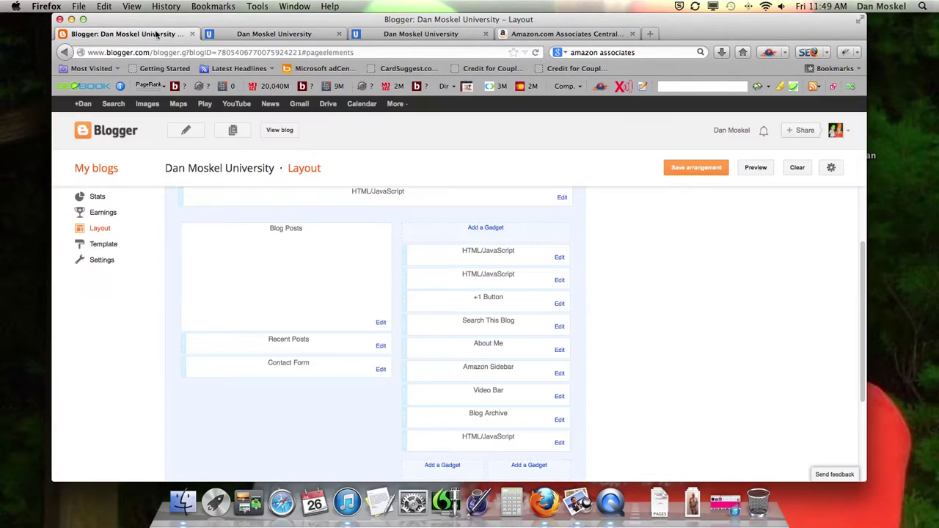
{"action": "left_click", "coordinate": [274, 33]}
{"action": "scroll", "coordinate": [588, 333], "scroll_direction": "down", "scroll_amount": 5}
{"action": "scroll", "coordinate": [588, 332], "scroll_direction": "down", "scroll_amount": 10}
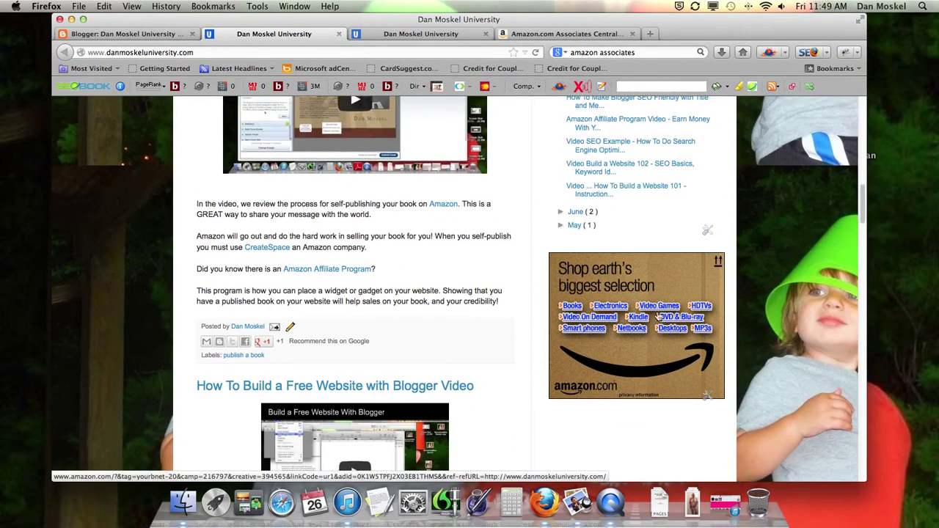
{"action": "scroll", "coordinate": [570, 309], "scroll_direction": "up", "scroll_amount": 4}
{"action": "scroll", "coordinate": [570, 309], "scroll_direction": "up", "scroll_amount": 11}
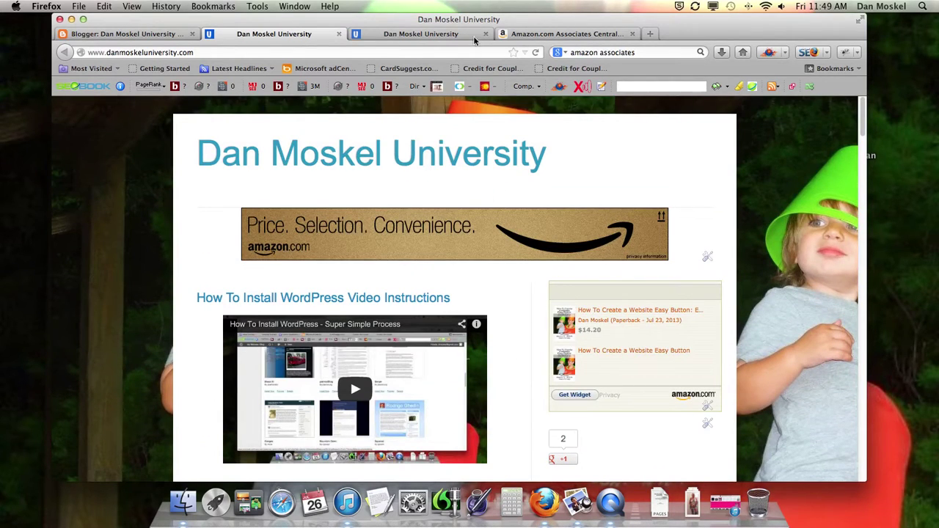
Step: Review the 300x250, 160x600 and 728x90 rotating banners in Amazon Associates, and revisit the blog's sidebar and layout
{"action": "left_click", "coordinate": [563, 33]}
{"action": "scroll", "coordinate": [382, 257], "scroll_direction": "down", "scroll_amount": 10}
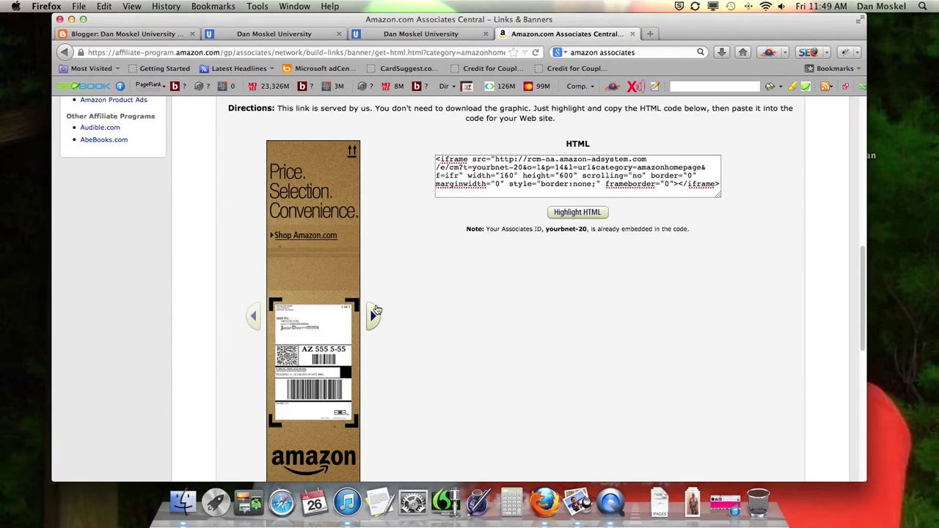
{"action": "scroll", "coordinate": [373, 314], "scroll_direction": "down", "scroll_amount": 8}
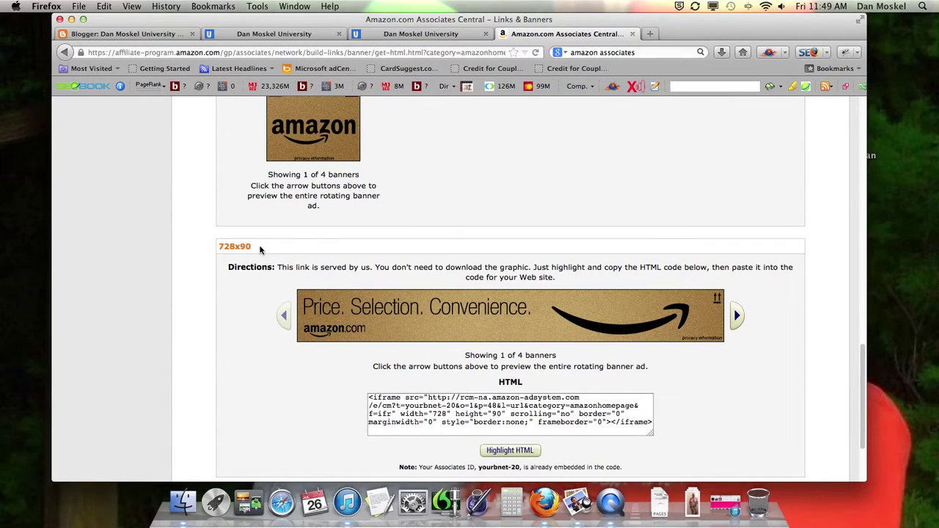
{"action": "scroll", "coordinate": [260, 250], "scroll_direction": "up", "scroll_amount": 15}
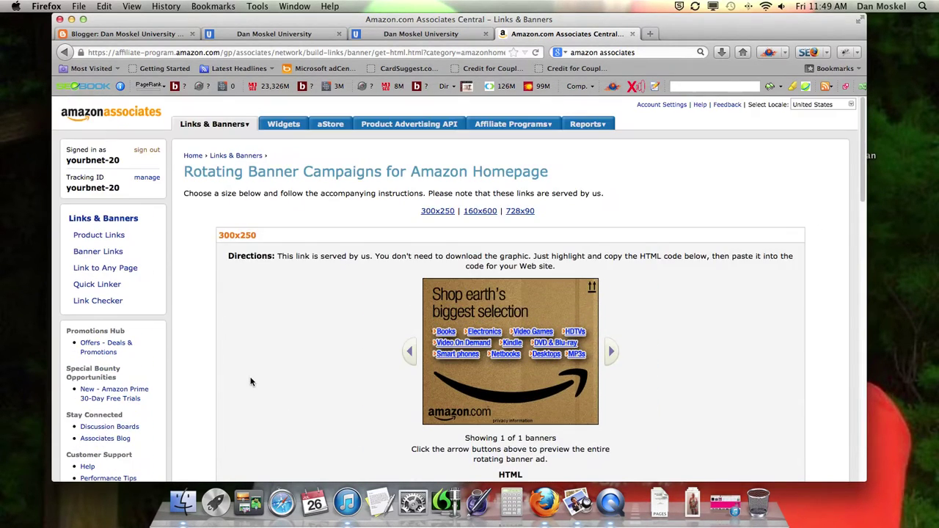
{"action": "key", "text": "ctrl+super+Escape"}
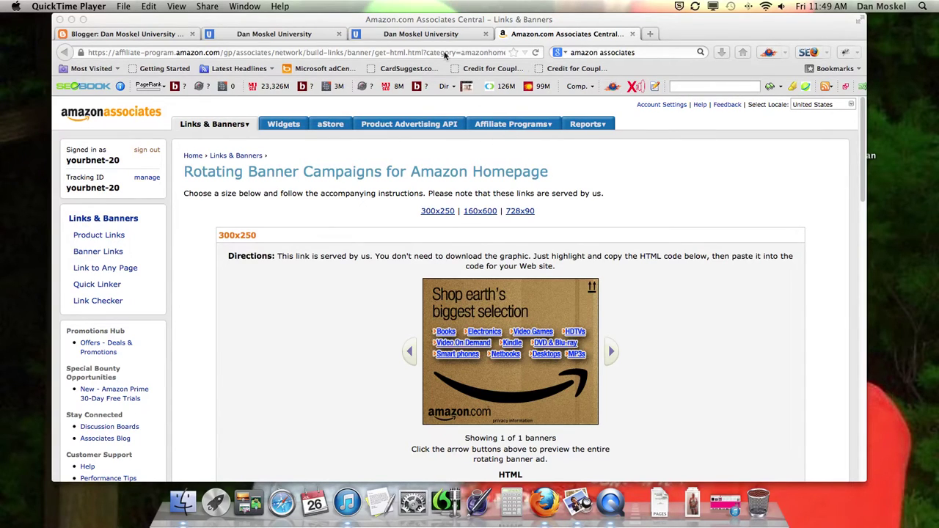
{"action": "left_click", "coordinate": [285, 35]}
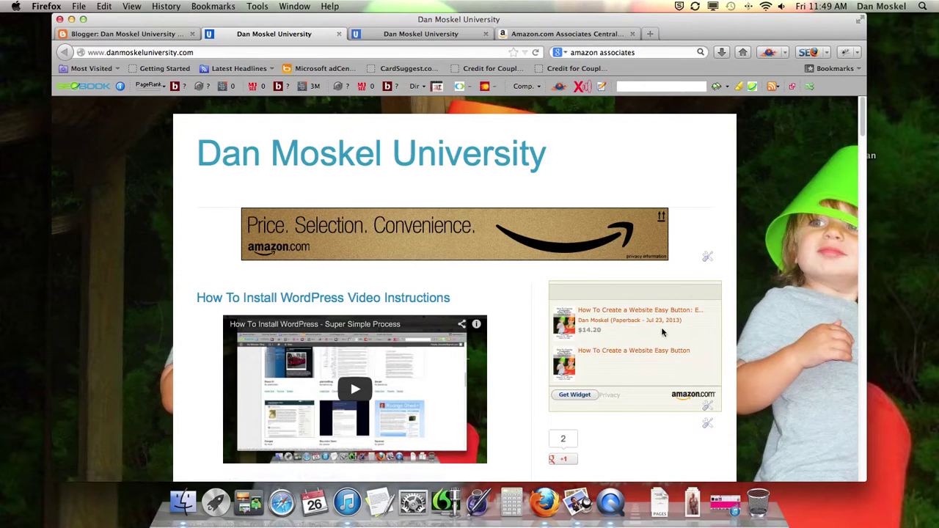
{"action": "left_click", "coordinate": [141, 35]}
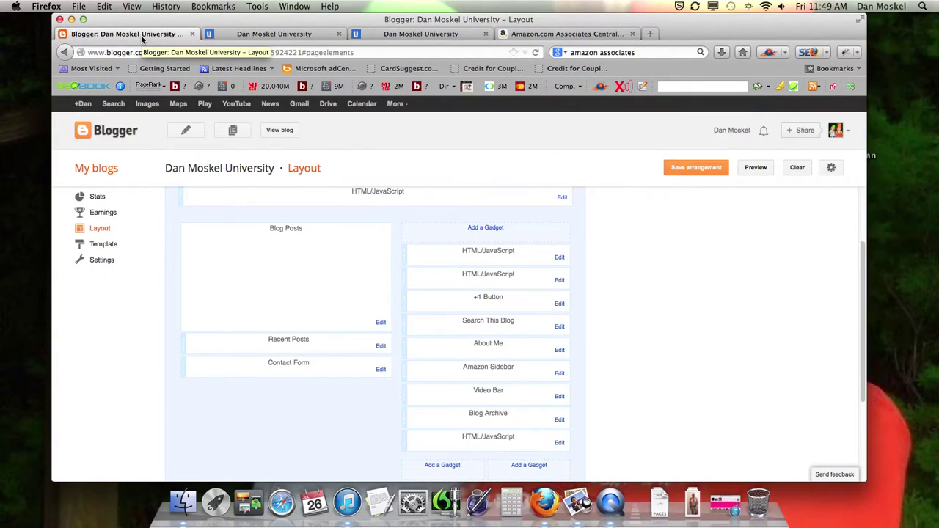
Step: Start a My Favorites widget in Amazon Associates and search Amazon.com for products by the author's name
{"action": "left_click", "coordinate": [543, 34]}
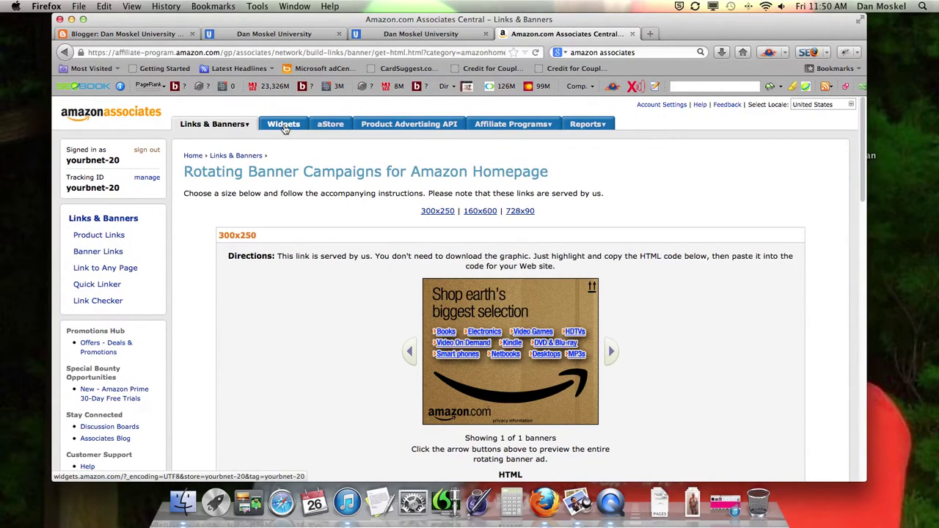
{"action": "left_click", "coordinate": [284, 125]}
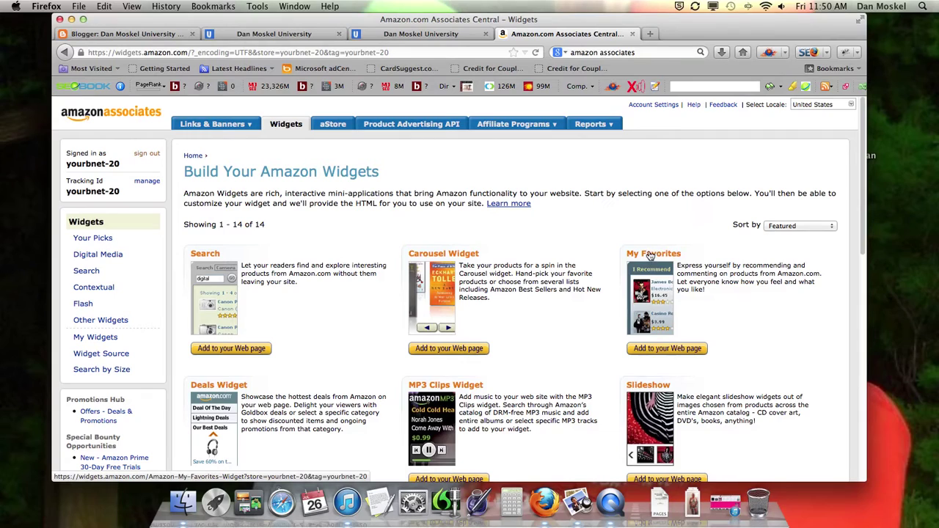
{"action": "left_click", "coordinate": [673, 350]}
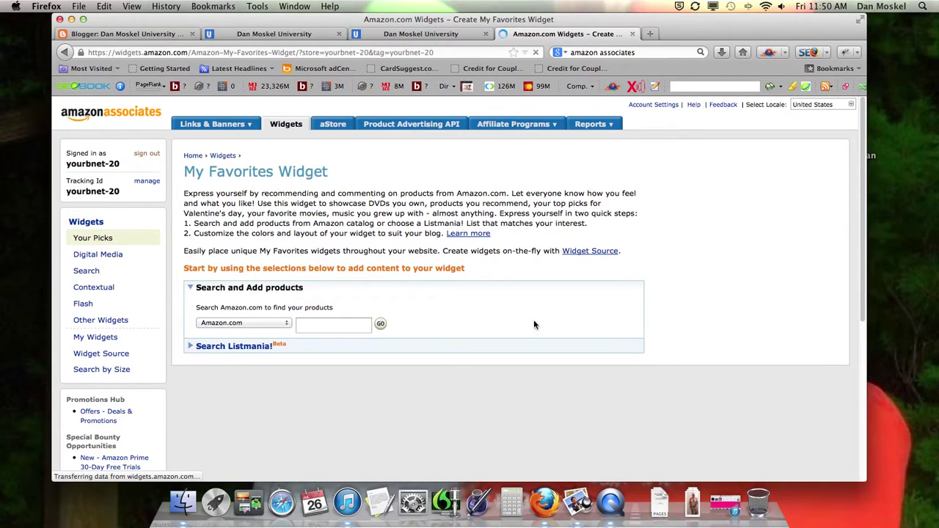
{"action": "left_click", "coordinate": [329, 325]}
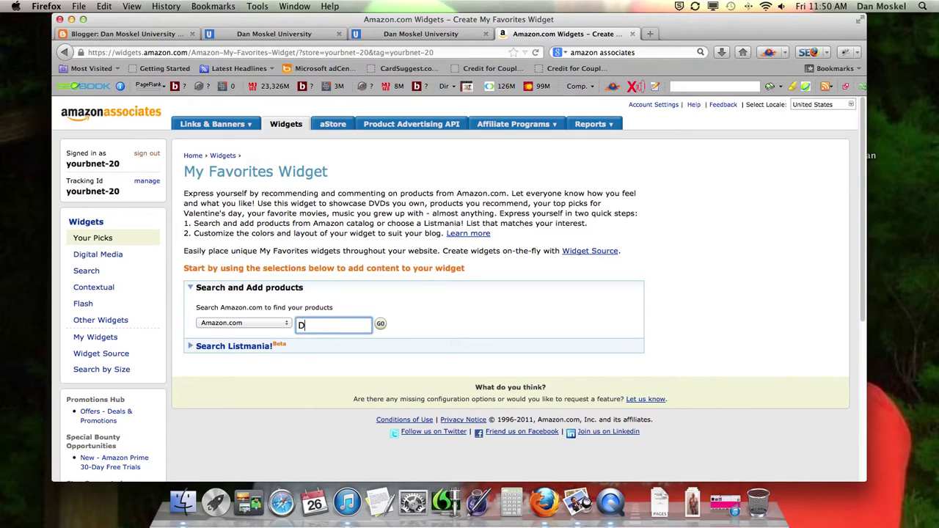
{"action": "key", "text": "Return"}
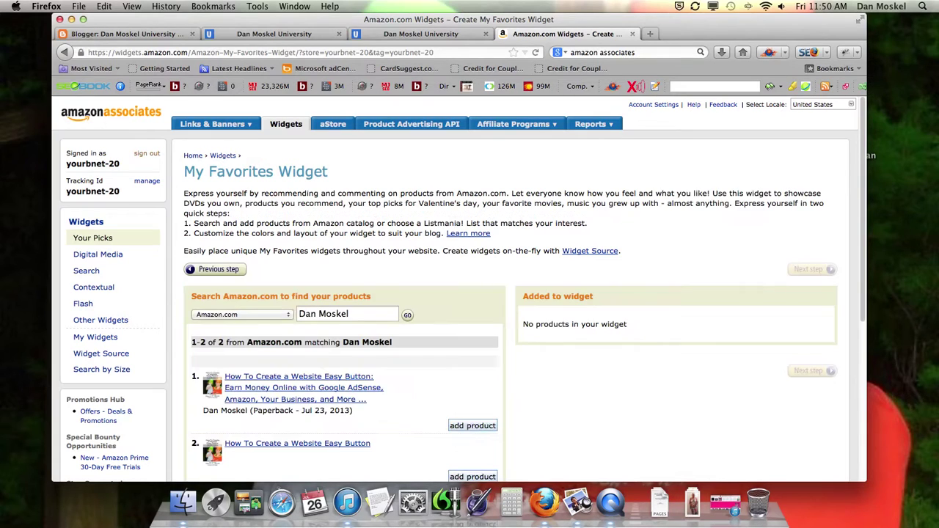
Step: Add both "How To Create a Website Easy Button" listings to the widget and continue to its display options
{"action": "scroll", "coordinate": [391, 349], "scroll_direction": "down", "scroll_amount": 2}
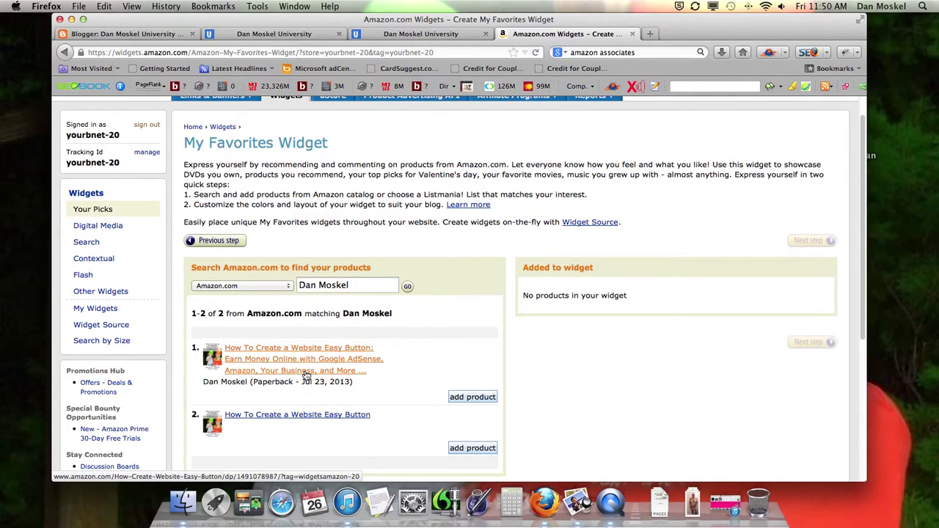
{"action": "left_click", "coordinate": [477, 397]}
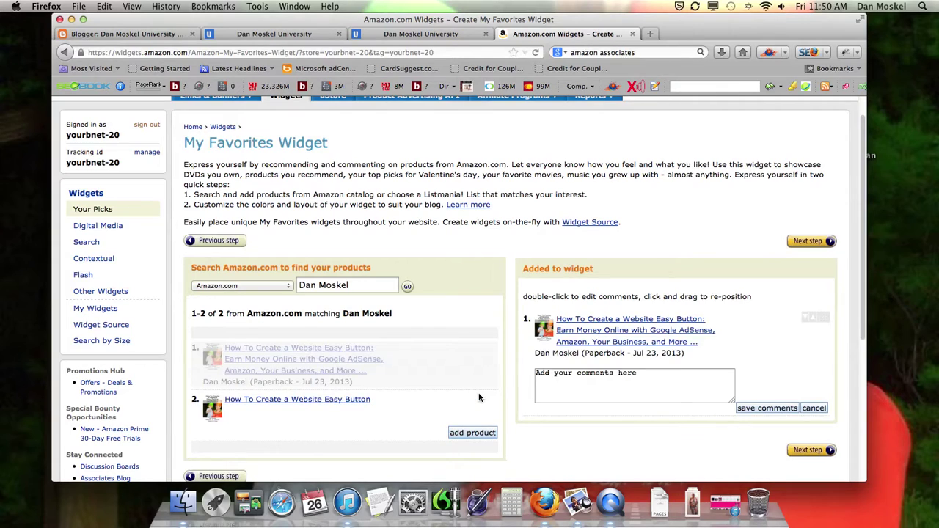
{"action": "left_click", "coordinate": [474, 434]}
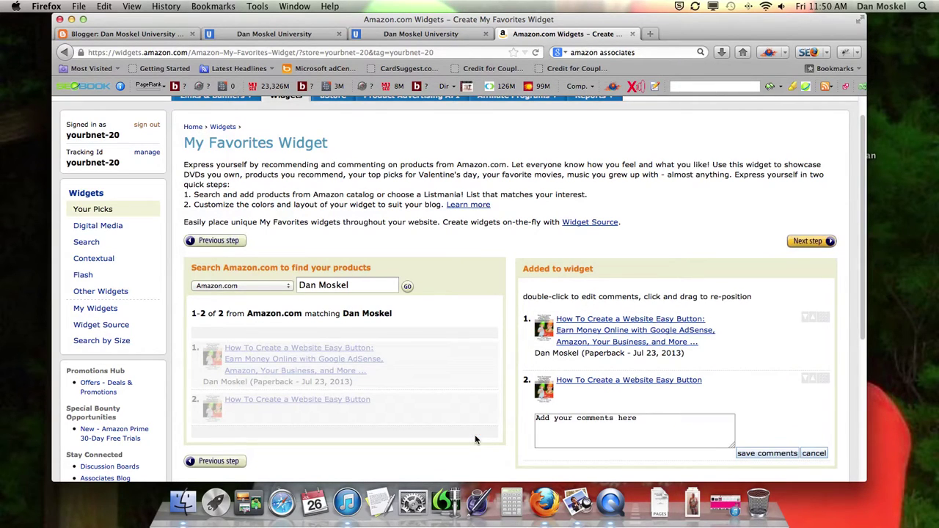
{"action": "scroll", "coordinate": [510, 433], "scroll_direction": "down", "scroll_amount": 2}
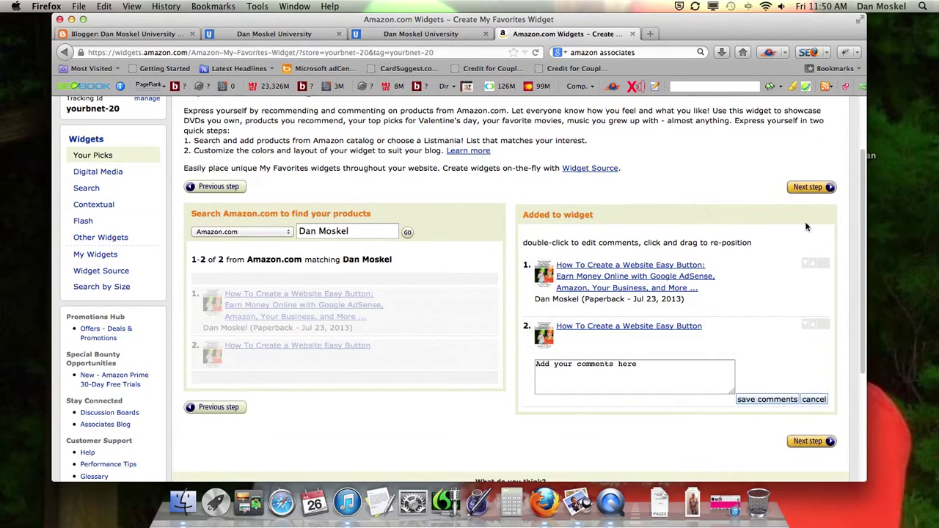
{"action": "mouse_move", "coordinate": [653, 300]}
{"action": "left_click", "coordinate": [810, 188]}
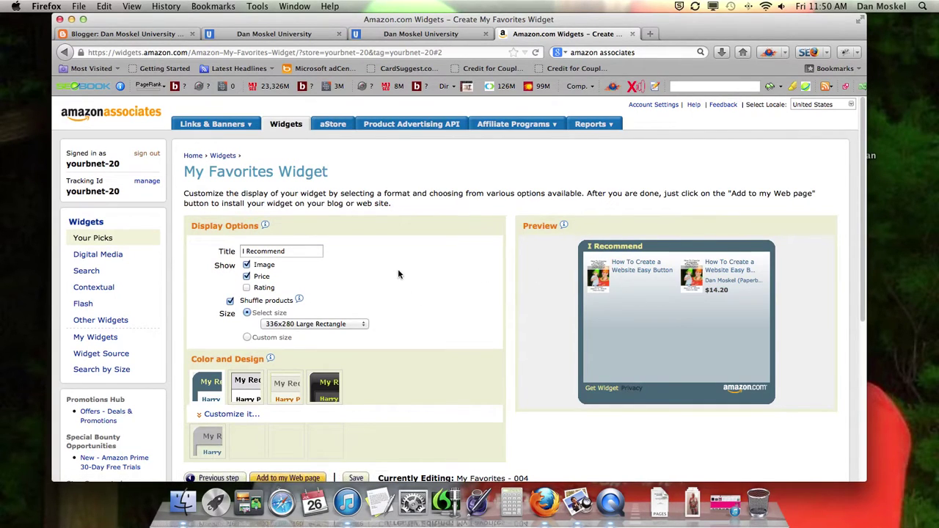
Step: Title the widget "Books By" followed by the author's full name
{"action": "scroll", "coordinate": [399, 271], "scroll_direction": "down", "scroll_amount": 2}
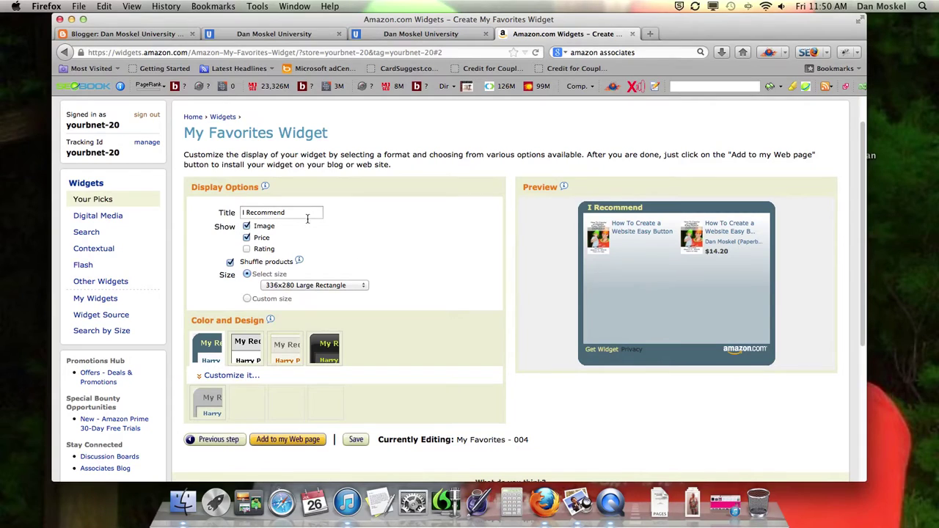
{"action": "left_click_drag", "start_coordinate": [643, 208], "coordinate": [577, 211]}
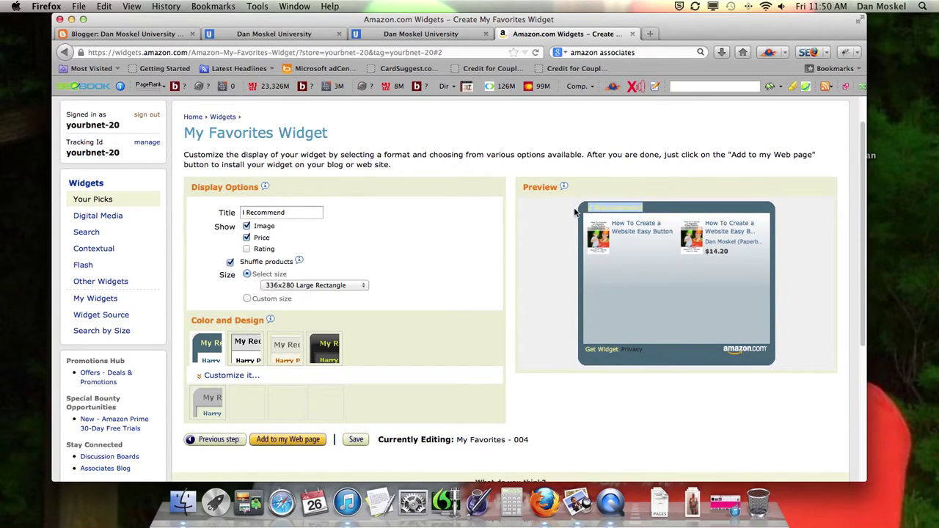
{"action": "triple_click", "coordinate": [281, 208]}
{"action": "type", "text": "Dan Moskel"}
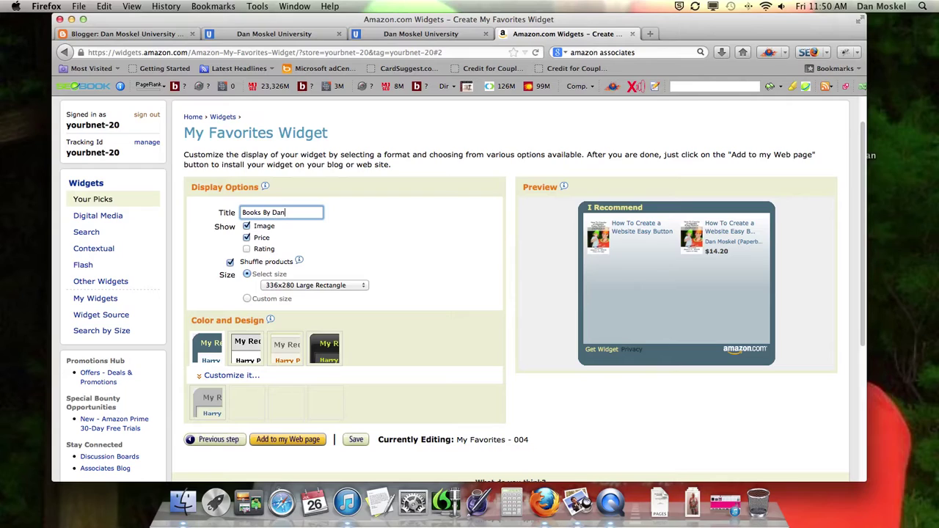
Step: Try the widget display without product images and restore them
{"action": "left_click", "coordinate": [247, 238]}
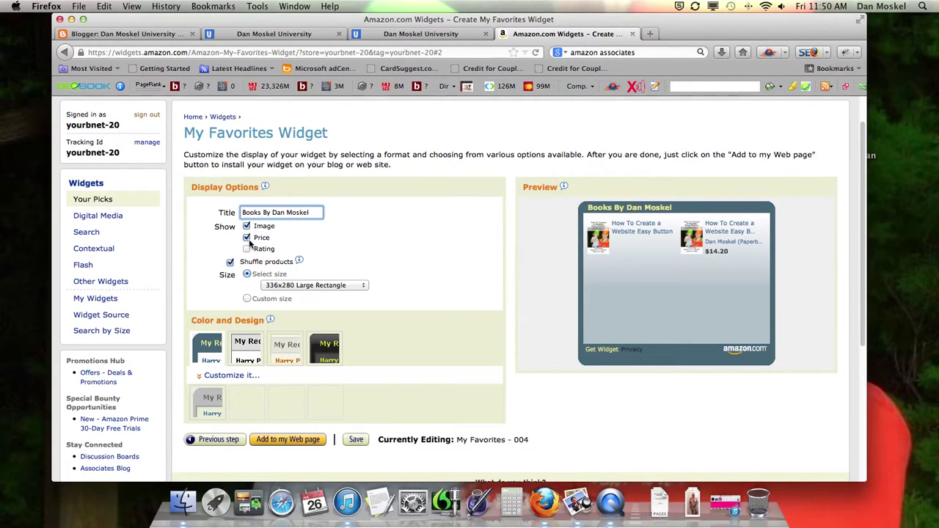
{"action": "left_click", "coordinate": [247, 226]}
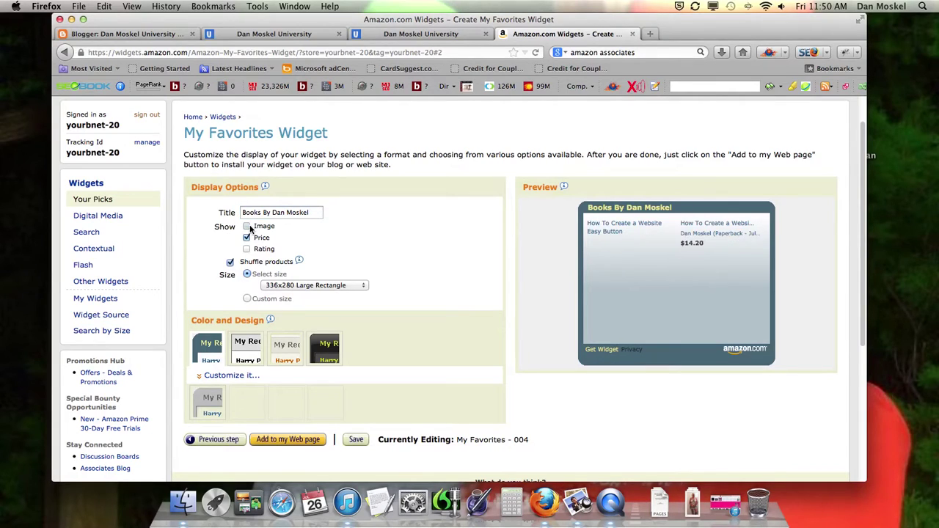
{"action": "left_click", "coordinate": [248, 227]}
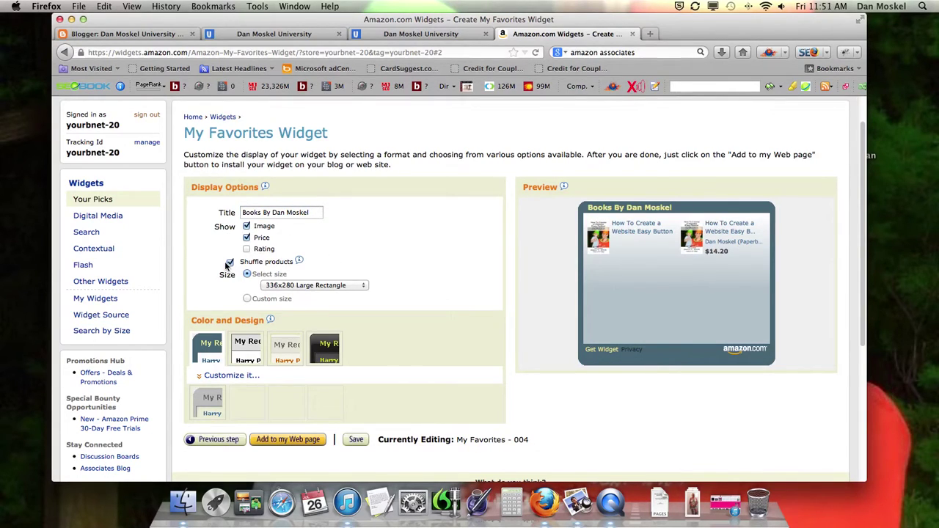
Step: Switch the widget to a custom size and set its width to 282 px, comparing it with the blog's sidebar
{"action": "left_click", "coordinate": [248, 299]}
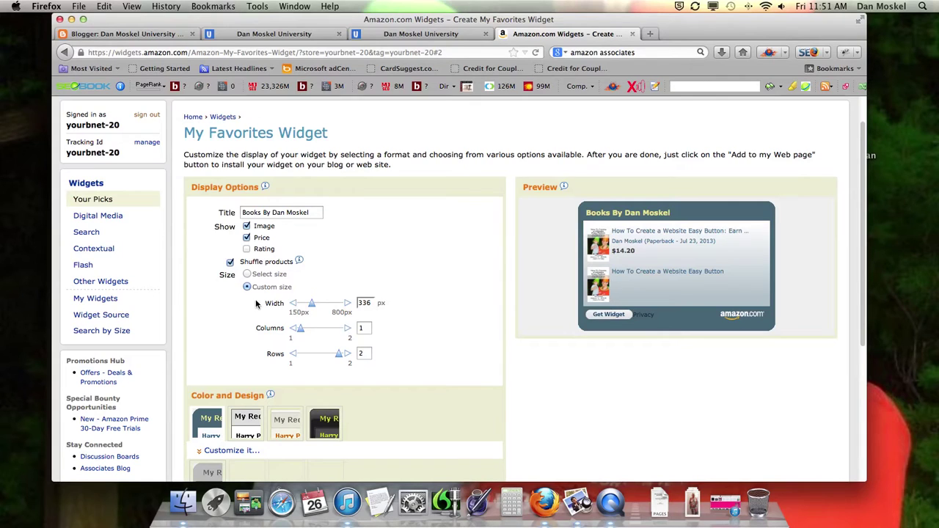
{"action": "left_click", "coordinate": [294, 303]}
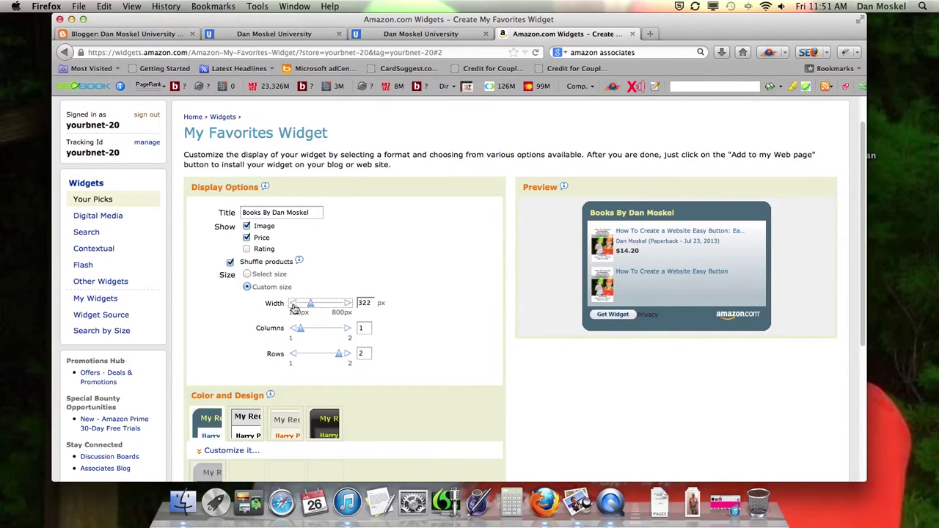
{"action": "left_click", "coordinate": [294, 304]}
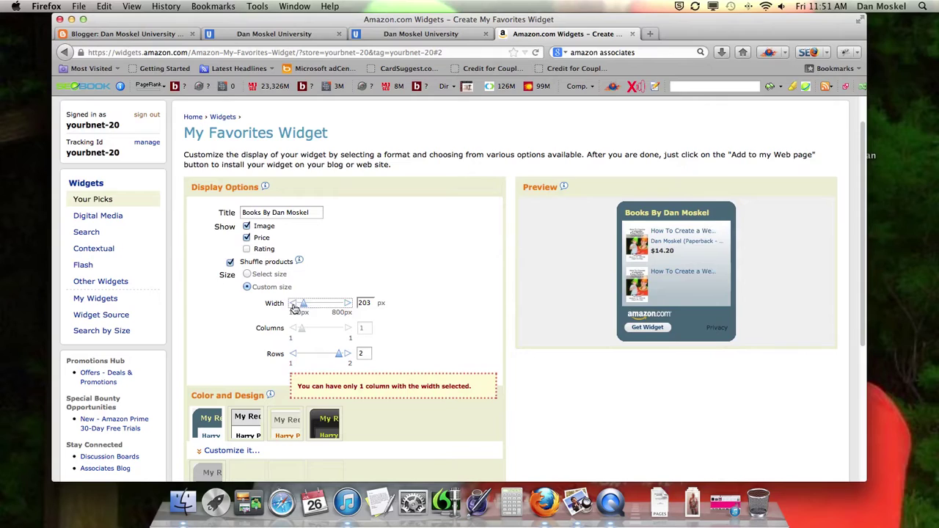
{"action": "left_click", "coordinate": [348, 305]}
{"action": "left_click", "coordinate": [349, 304]}
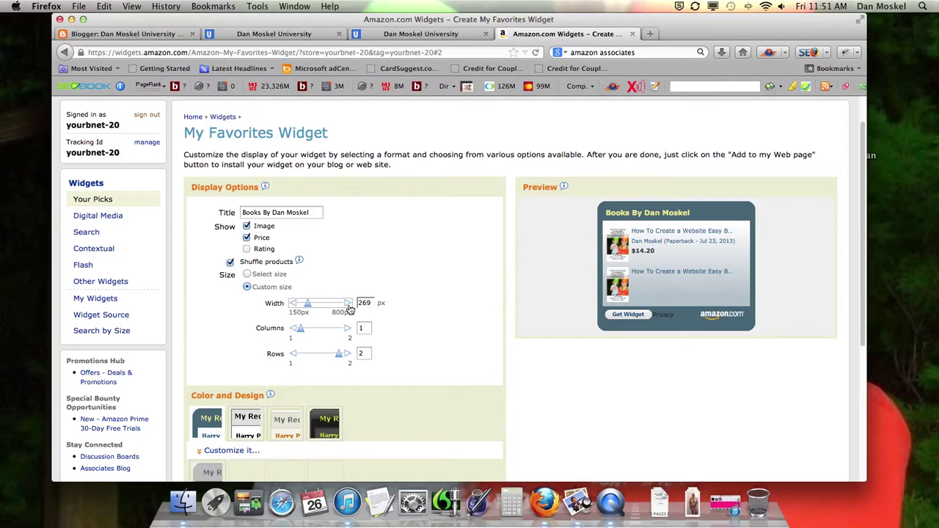
{"action": "left_click", "coordinate": [343, 305]}
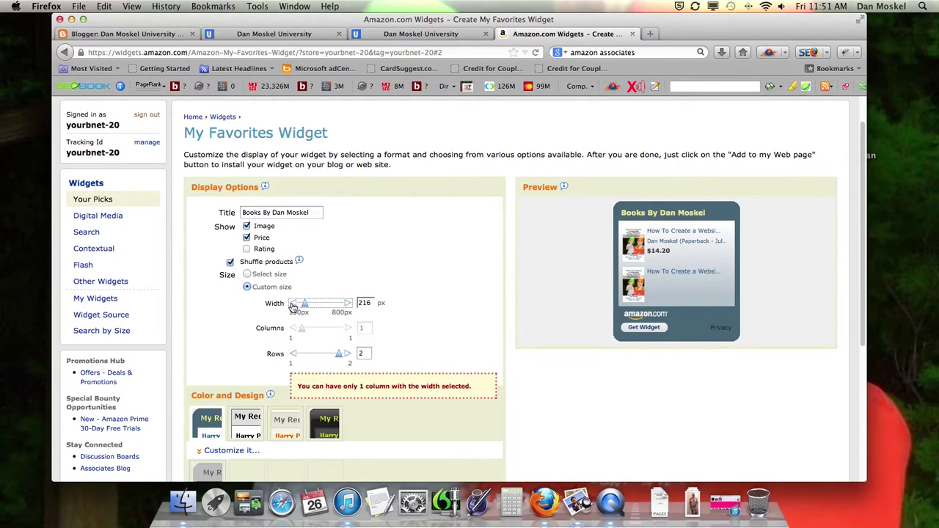
{"action": "left_click", "coordinate": [347, 304]}
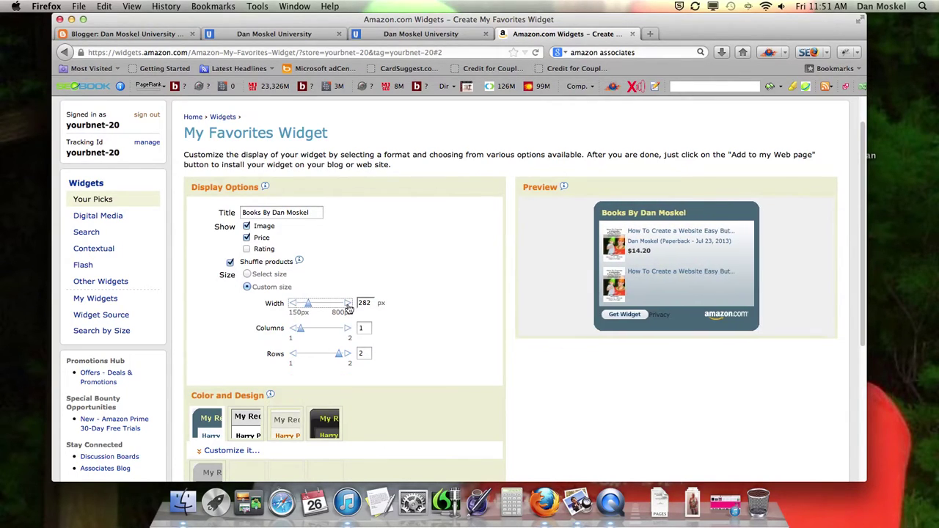
{"action": "left_click", "coordinate": [298, 35]}
{"action": "left_click", "coordinate": [567, 35]}
Step: Select the black design with the Onyx color theme for the widget and check the alternative color themes
{"action": "scroll", "coordinate": [364, 328], "scroll_direction": "down", "scroll_amount": 3}
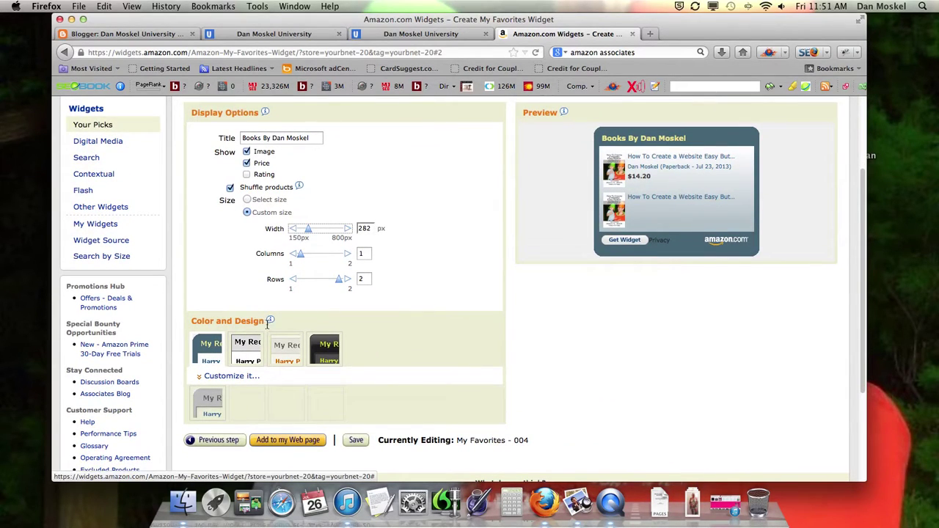
{"action": "left_click", "coordinate": [331, 354]}
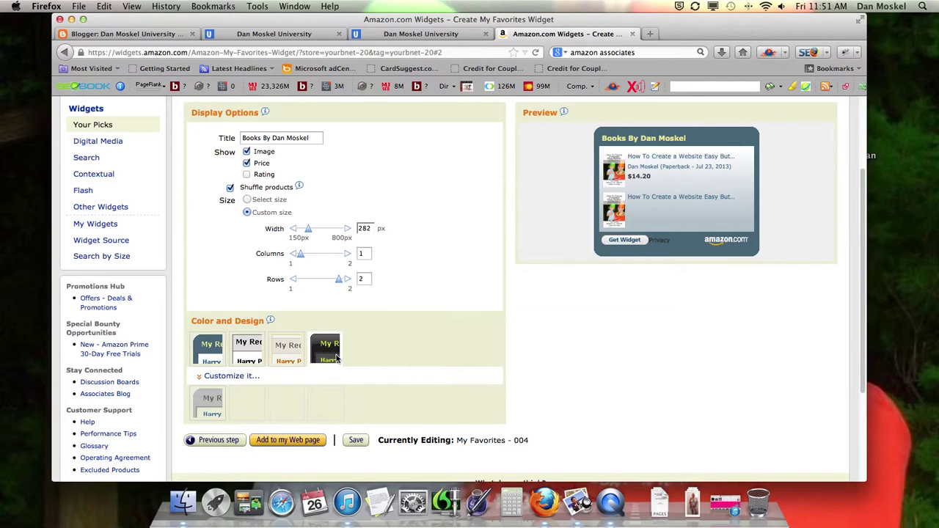
{"action": "left_click", "coordinate": [229, 377]}
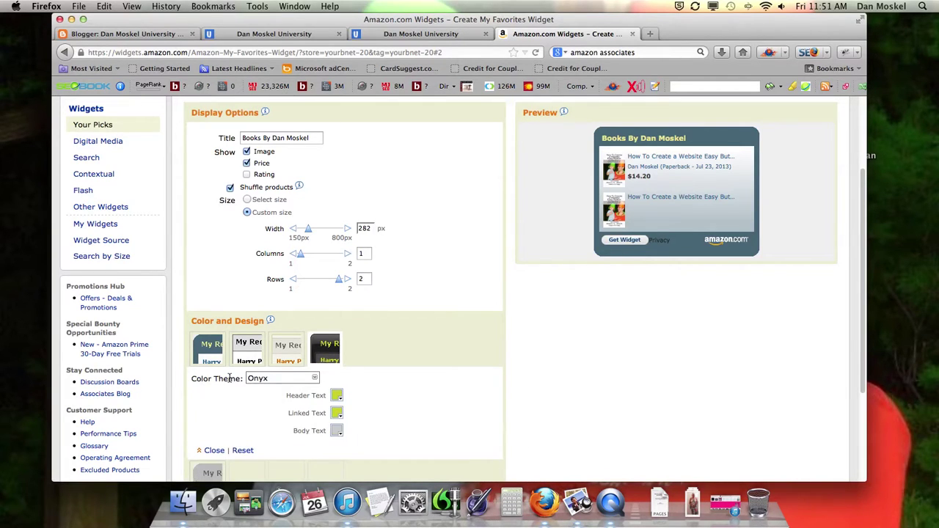
{"action": "scroll", "coordinate": [229, 379], "scroll_direction": "down", "scroll_amount": 2}
{"action": "left_click", "coordinate": [315, 328]}
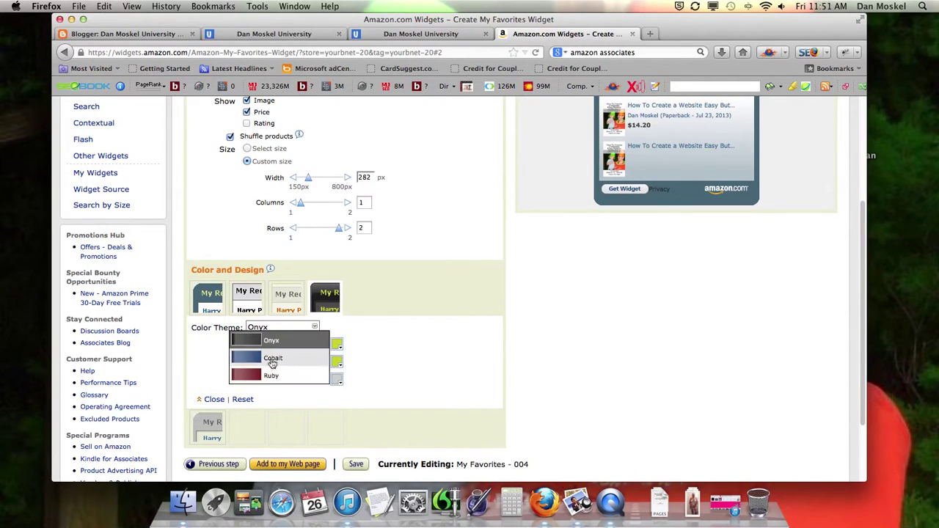
{"action": "left_click", "coordinate": [363, 356]}
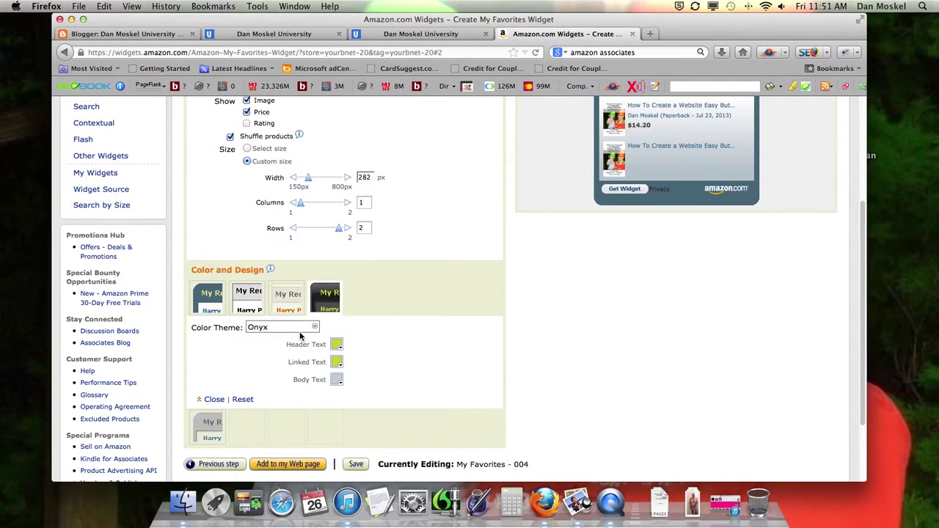
Step: Generate the widget's web page code and cut all of it to the clipboard
{"action": "scroll", "coordinate": [245, 396], "scroll_direction": "down", "scroll_amount": 2}
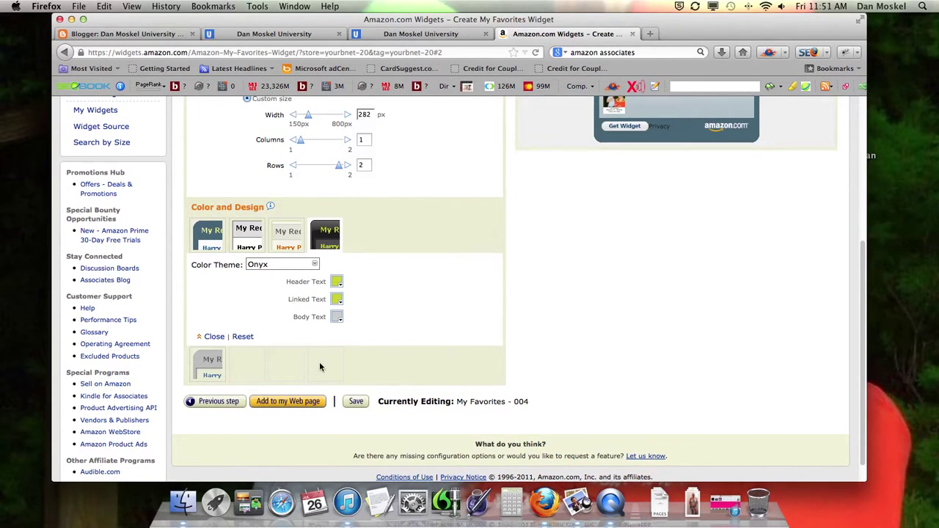
{"action": "left_click", "coordinate": [303, 405]}
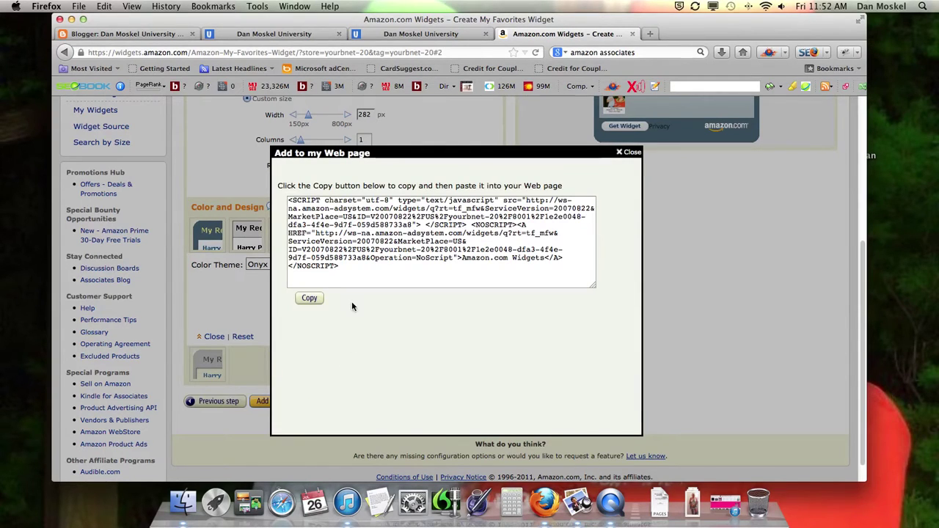
{"action": "left_click", "coordinate": [309, 301]}
{"action": "right_click", "coordinate": [369, 229]}
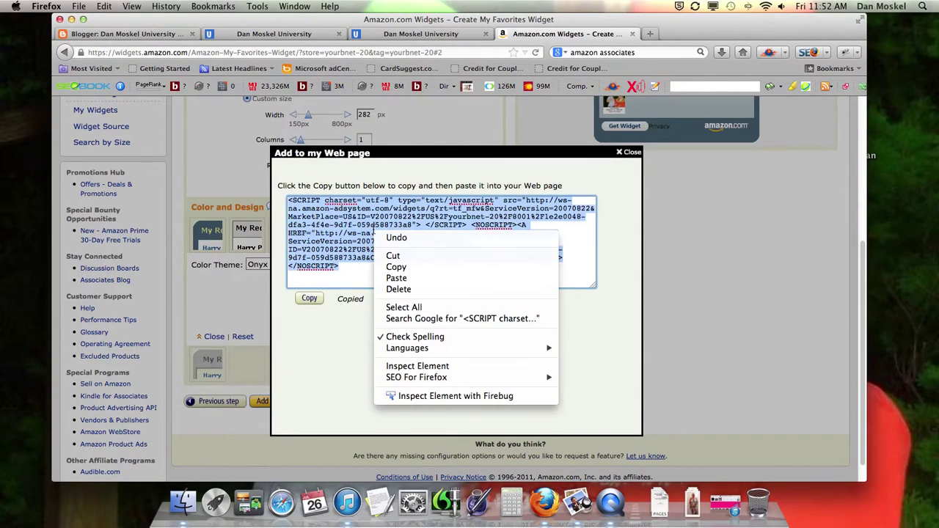
{"action": "left_click", "coordinate": [399, 257]}
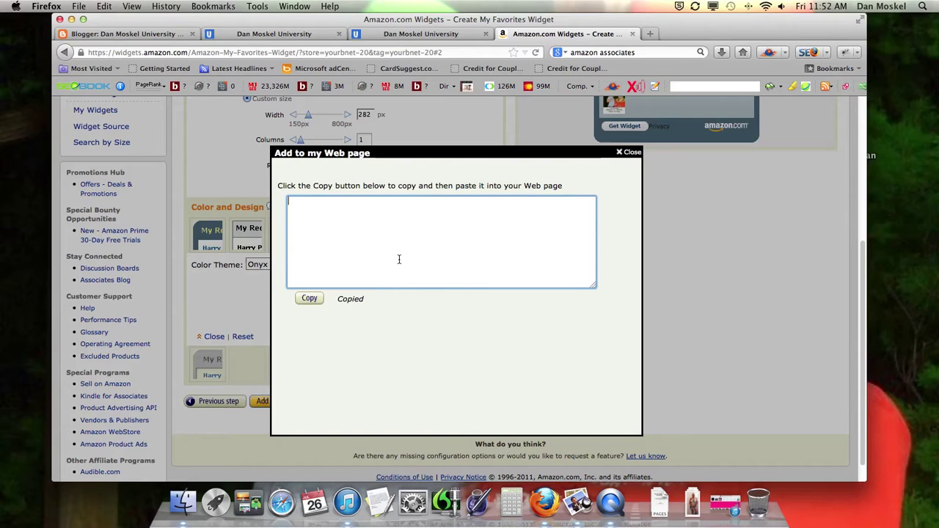
Step: Open a new HTML/JavaScript gadget for the Blogger sidebar and paste the Amazon widget code as its content
{"action": "left_click", "coordinate": [152, 34]}
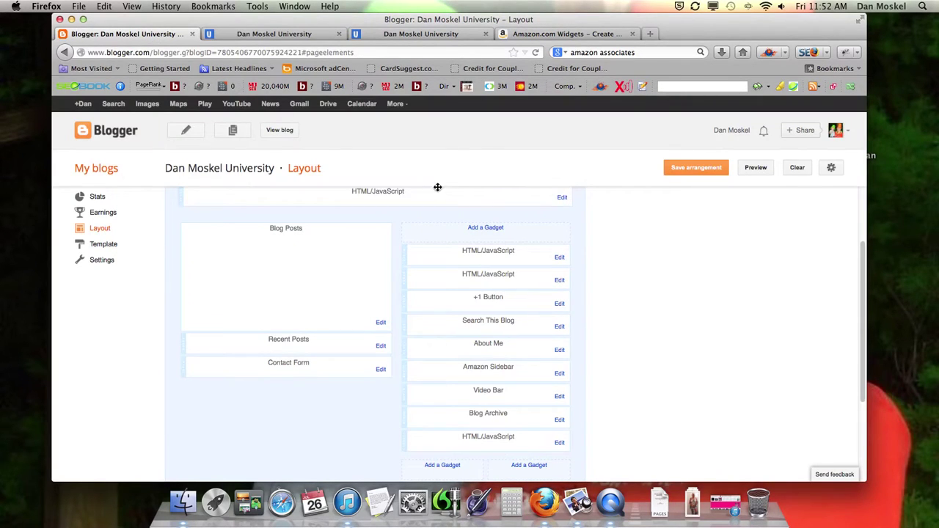
{"action": "left_click", "coordinate": [486, 227]}
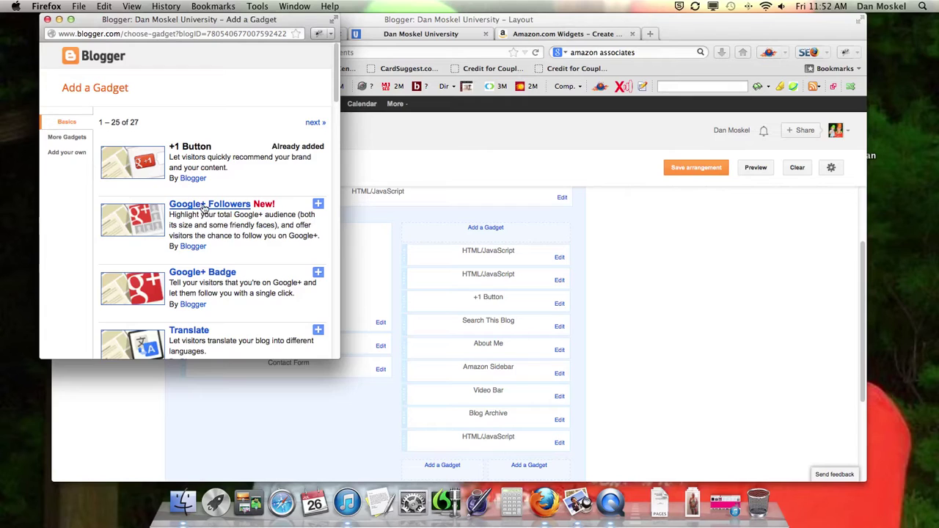
{"action": "scroll", "coordinate": [213, 209], "scroll_direction": "down", "scroll_amount": 3}
{"action": "scroll", "coordinate": [216, 211], "scroll_direction": "down", "scroll_amount": 10}
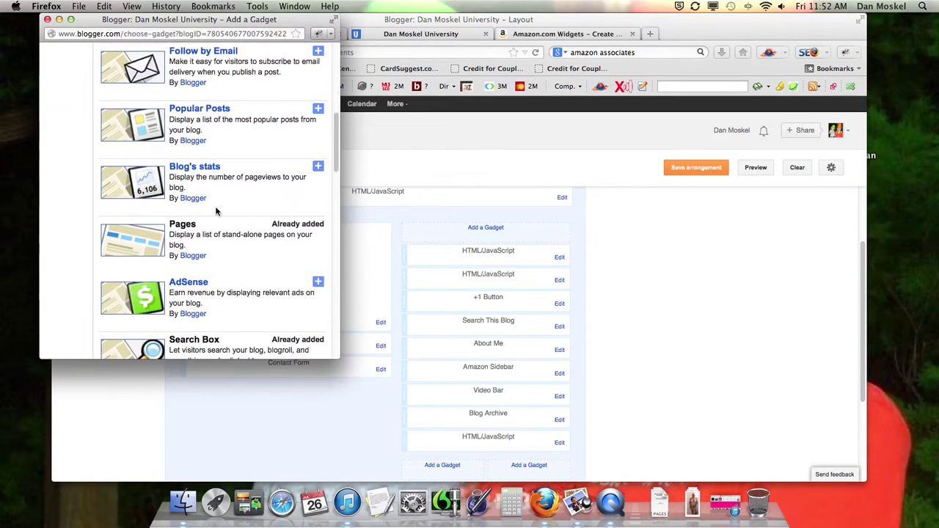
{"action": "scroll", "coordinate": [216, 211], "scroll_direction": "down", "scroll_amount": 2}
{"action": "left_click", "coordinate": [319, 179]}
{"action": "left_click", "coordinate": [188, 191]}
{"action": "key", "text": "super+v"}
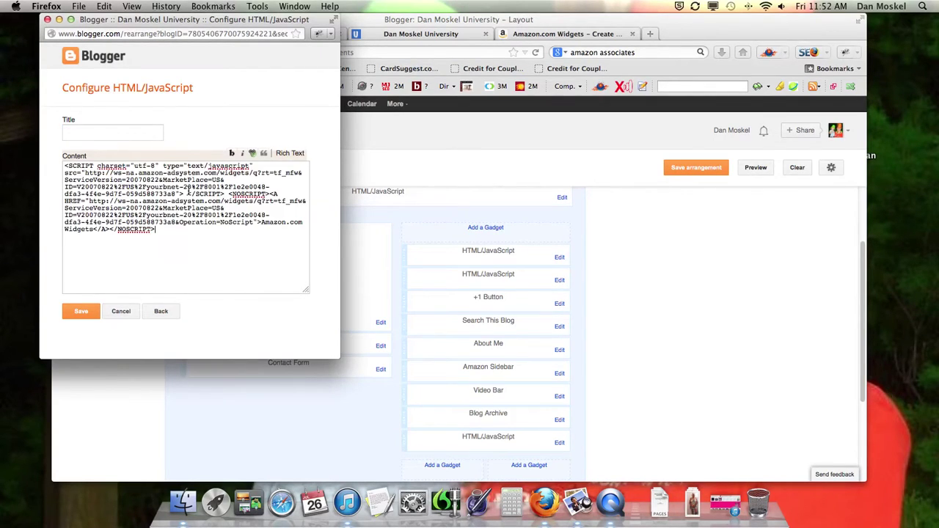
Step: Save the HTML/JavaScript gadget, move it to the end of the Blogger sidebar, and save the arrangement
{"action": "left_click", "coordinate": [81, 311]}
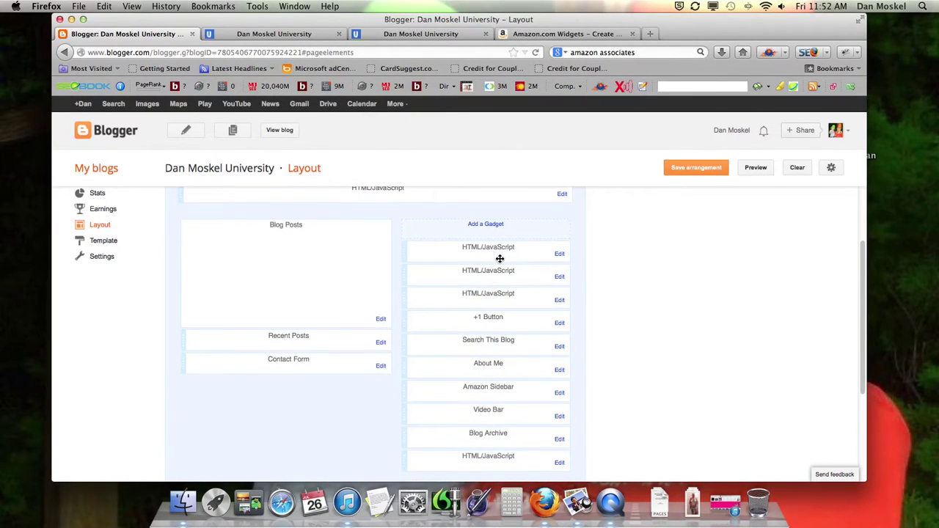
{"action": "scroll", "coordinate": [500, 258], "scroll_direction": "down", "scroll_amount": 2}
{"action": "left_click_drag", "start_coordinate": [500, 258], "coordinate": [514, 439]}
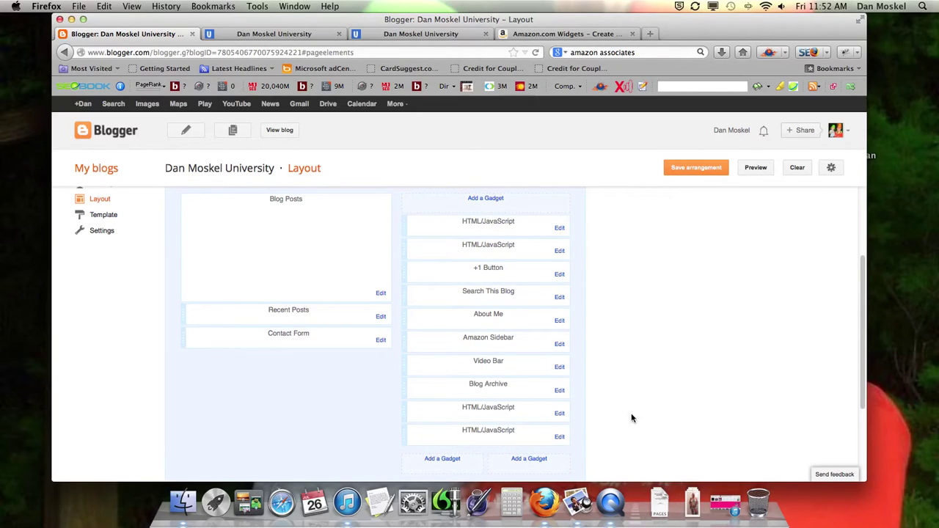
{"action": "left_click", "coordinate": [701, 170]}
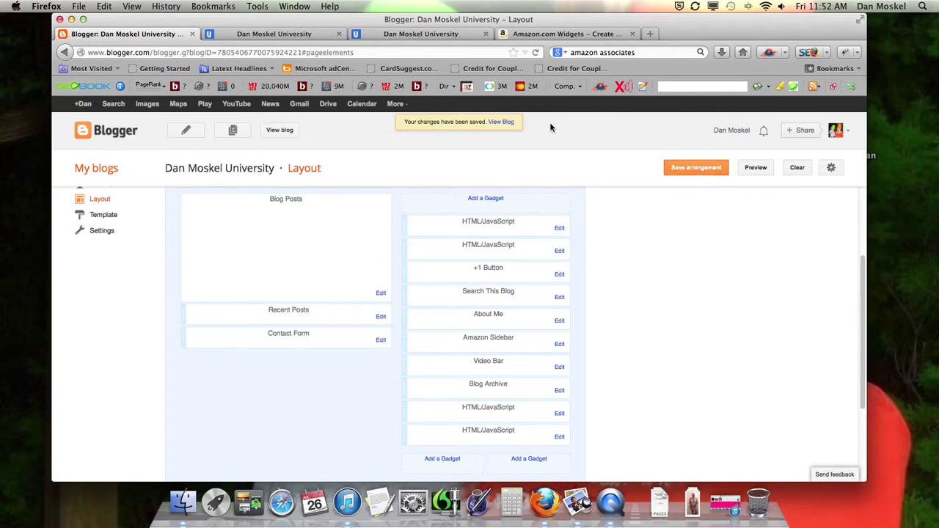
Step: View the published blog and check the Amazon book widget below the banner in its sidebar
{"action": "left_click", "coordinate": [505, 122]}
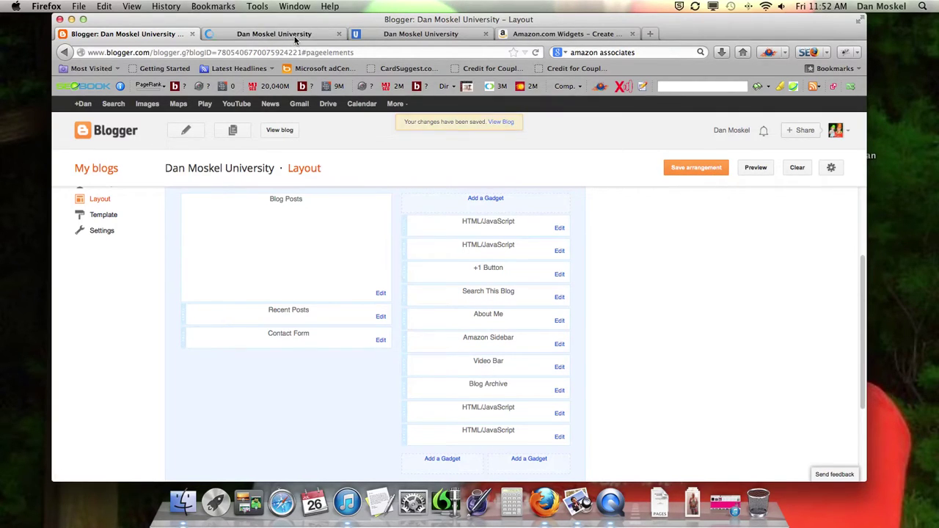
{"action": "left_click", "coordinate": [296, 35]}
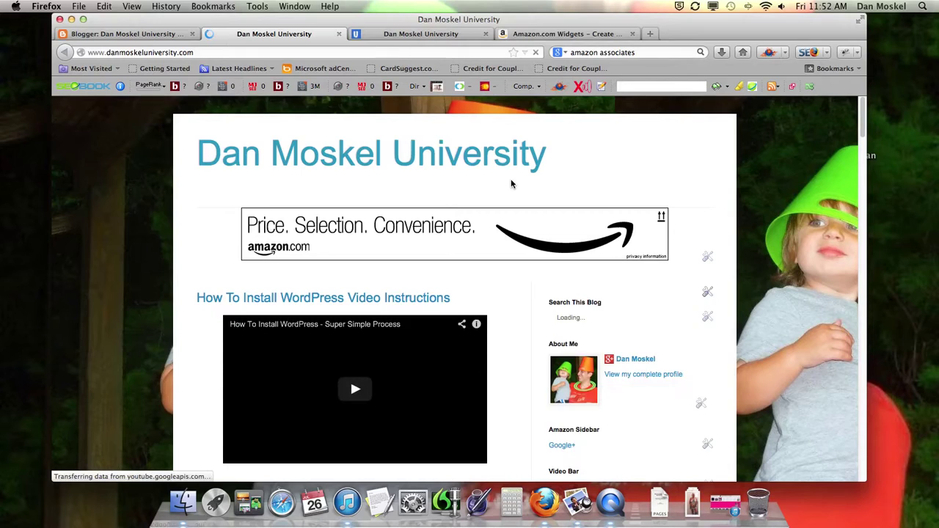
{"action": "scroll", "coordinate": [511, 184], "scroll_direction": "down", "scroll_amount": 4}
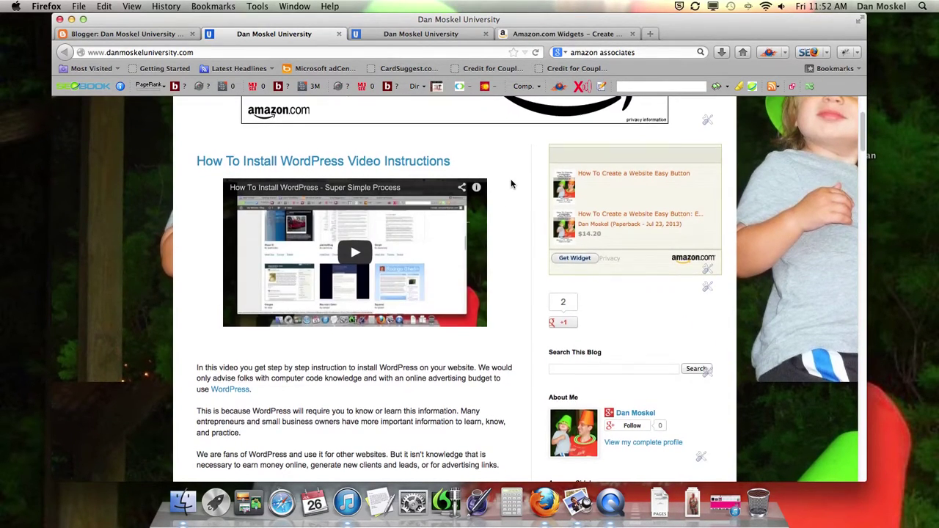
{"action": "scroll", "coordinate": [521, 211], "scroll_direction": "down", "scroll_amount": 8}
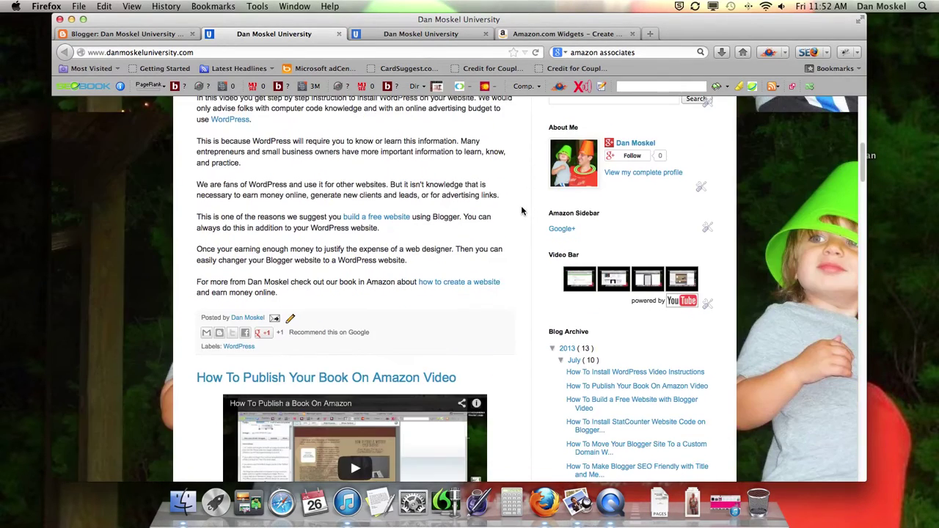
{"action": "scroll", "coordinate": [522, 211], "scroll_direction": "down", "scroll_amount": 9}
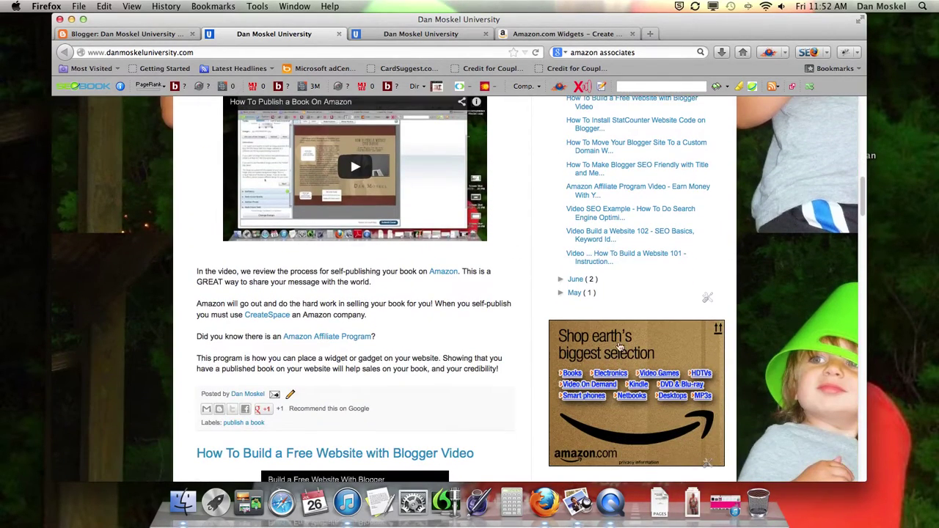
{"action": "scroll", "coordinate": [617, 345], "scroll_direction": "down", "scroll_amount": 8}
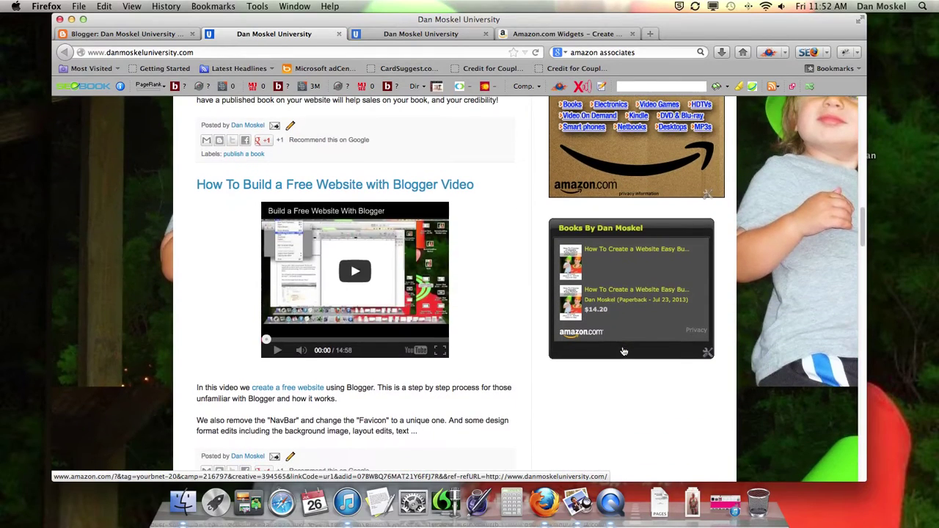
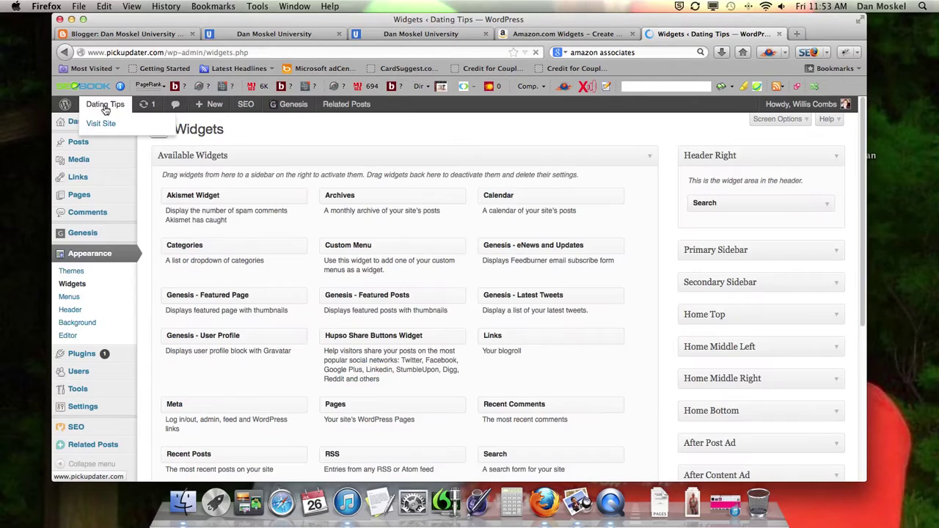
Step: Open the Dating Tips WordPress site in a new tab and examine its home page sidebar
{"action": "mouse_move", "coordinate": [102, 106]}
{"action": "right_click", "coordinate": [105, 128]}
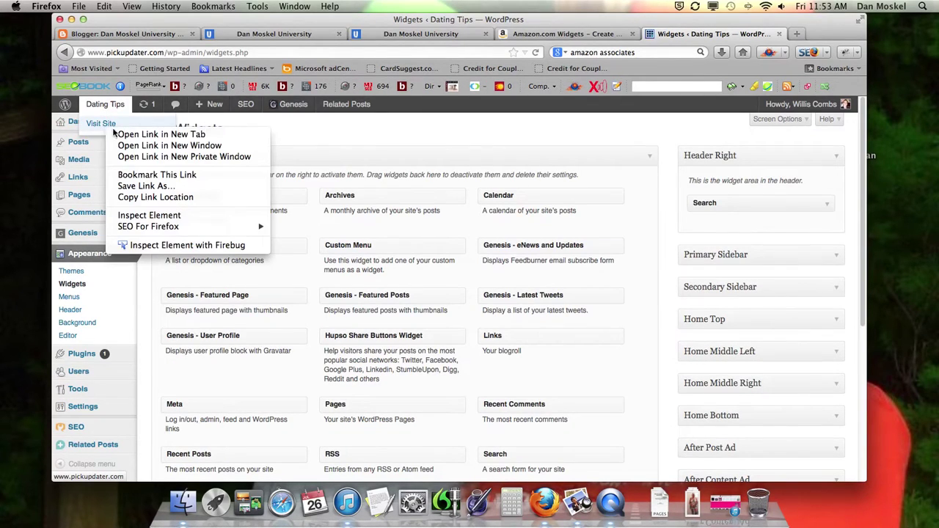
{"action": "left_click", "coordinate": [147, 134]}
{"action": "left_click", "coordinate": [764, 32]}
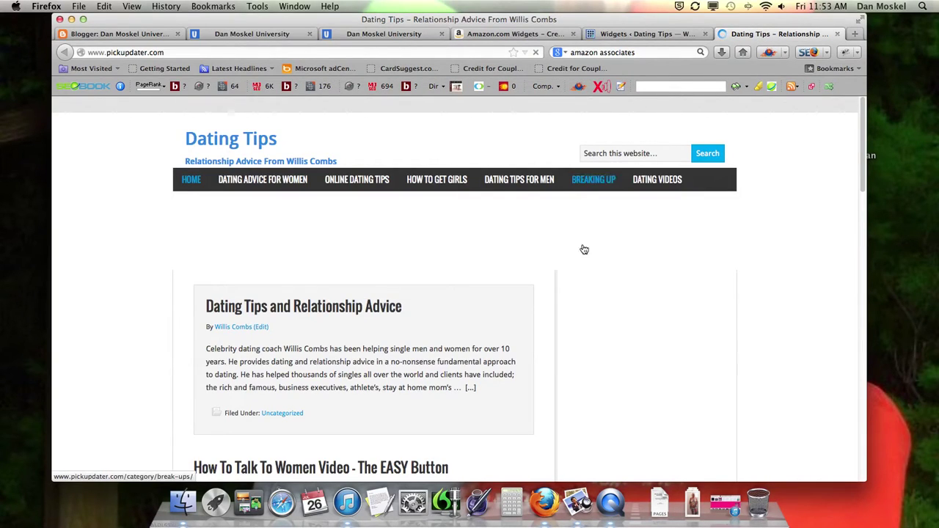
{"action": "scroll", "coordinate": [618, 329], "scroll_direction": "down", "scroll_amount": 1}
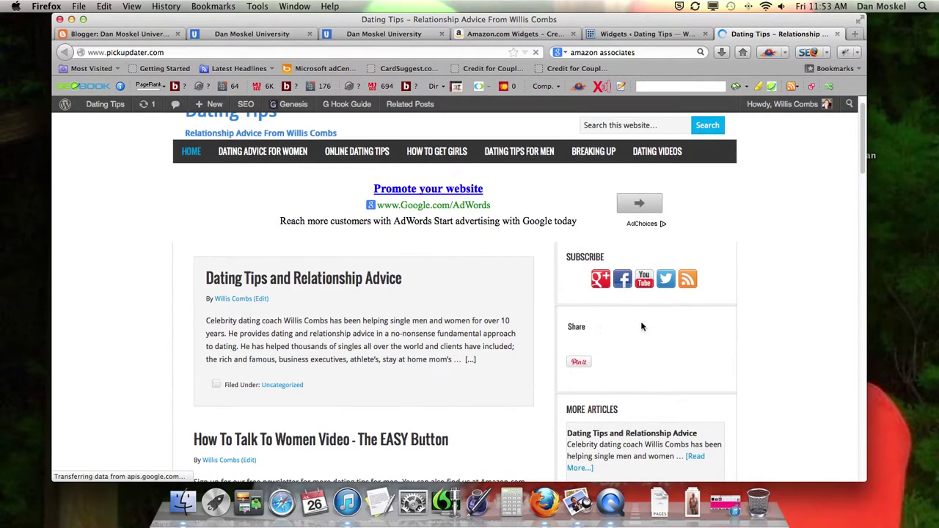
{"action": "scroll", "coordinate": [589, 317], "scroll_direction": "down", "scroll_amount": 5}
{"action": "scroll", "coordinate": [588, 317], "scroll_direction": "down", "scroll_amount": 15}
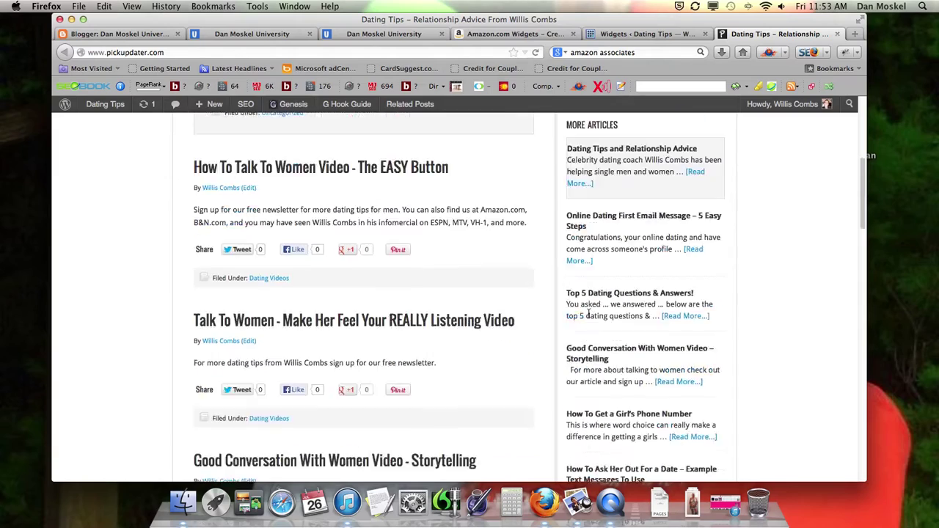
{"action": "scroll", "coordinate": [589, 317], "scroll_direction": "up", "scroll_amount": 20}
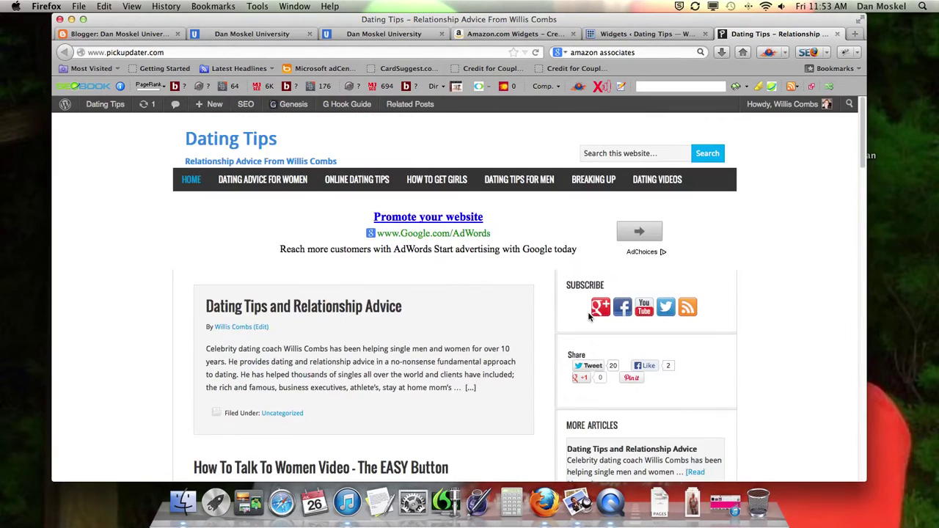
Step: Generate the Amazon My Favorites widget's web page code again and cut all of it to the clipboard
{"action": "left_click", "coordinate": [642, 34]}
{"action": "left_click", "coordinate": [519, 34]}
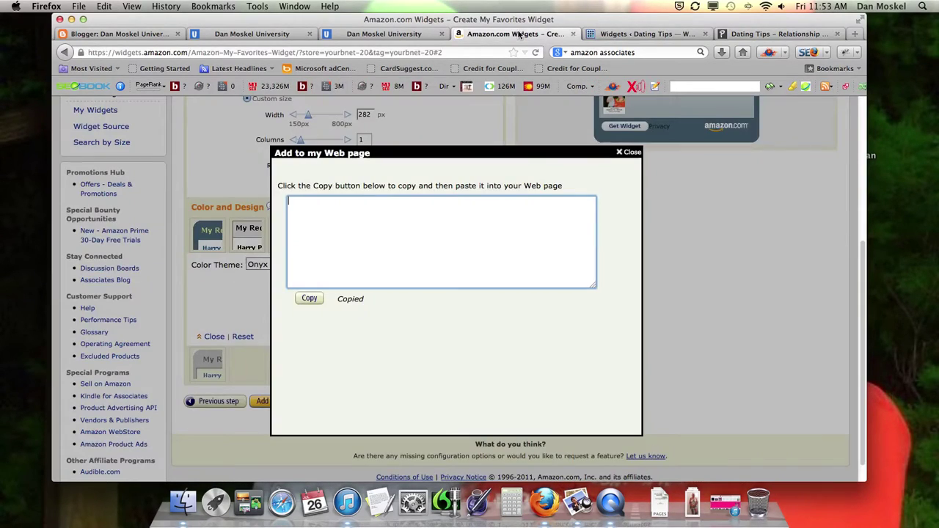
{"action": "left_click", "coordinate": [631, 153]}
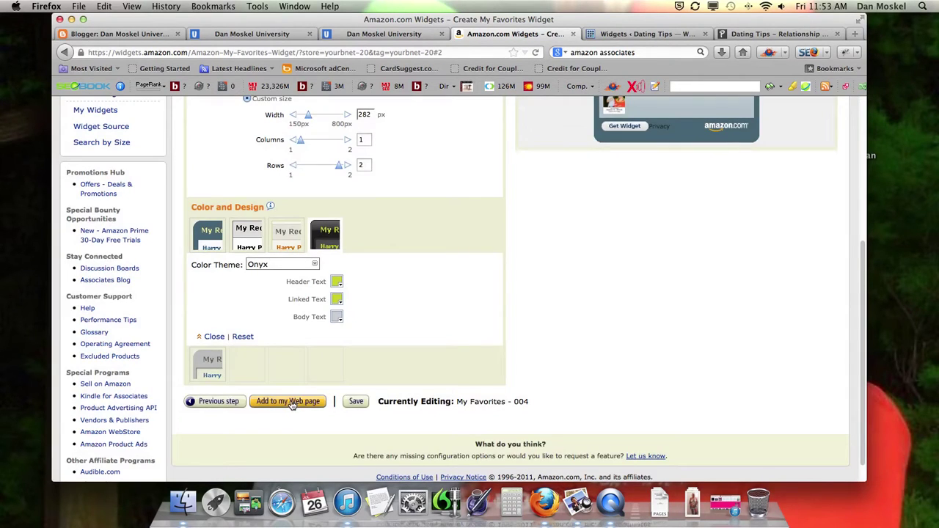
{"action": "left_click", "coordinate": [296, 403]}
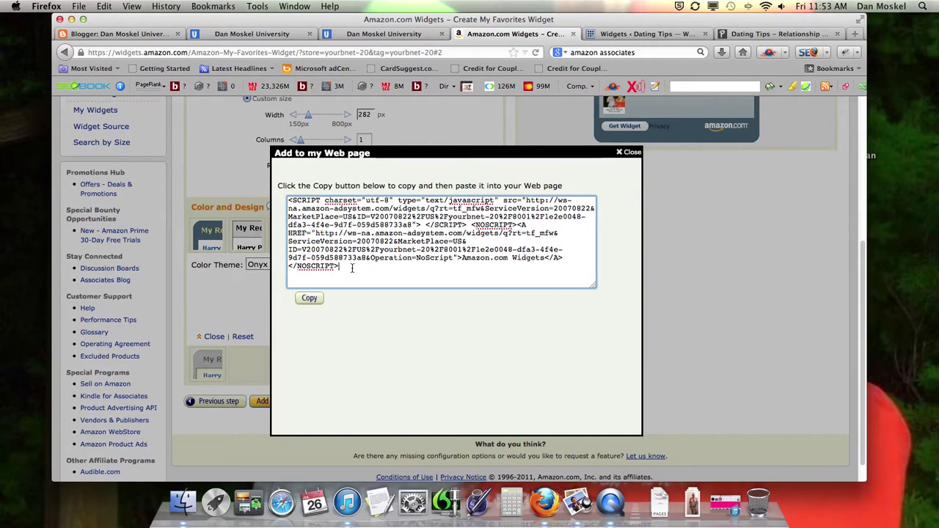
{"action": "key", "text": "super+a"}
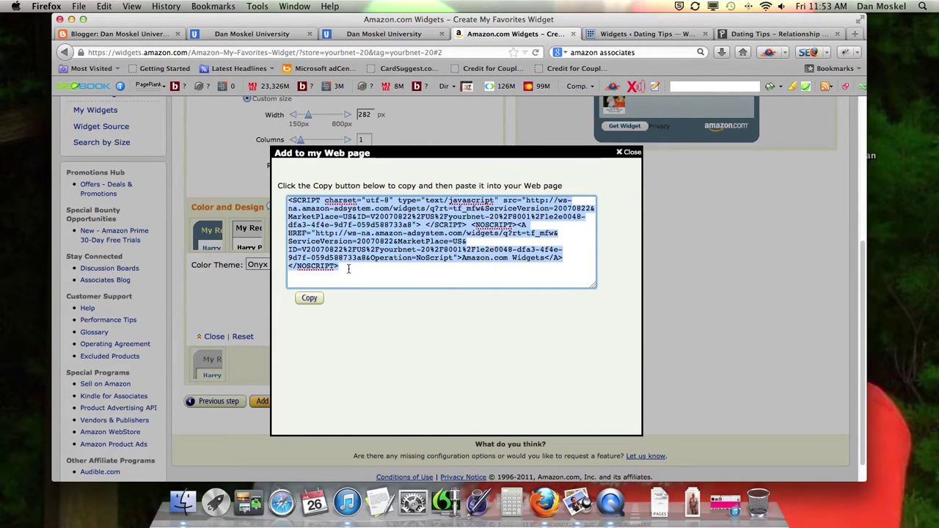
{"action": "key", "text": "super+x"}
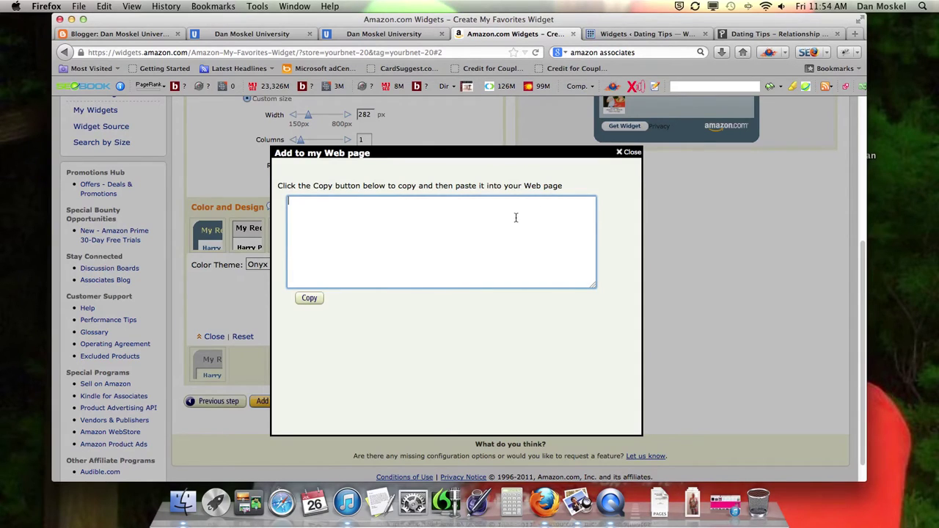
{"action": "left_click", "coordinate": [629, 153]}
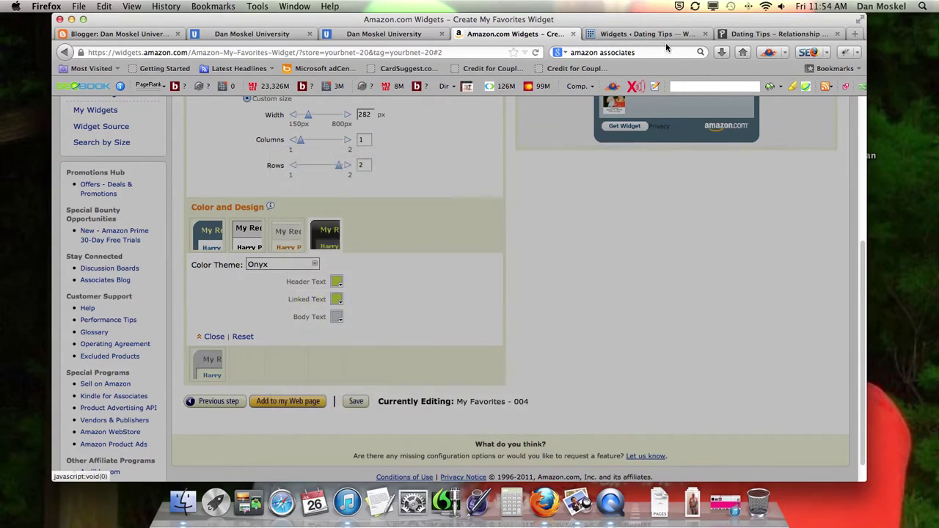
Step: Add a Text widget above the other widgets in the WordPress site's Primary Sidebar
{"action": "left_click", "coordinate": [667, 34]}
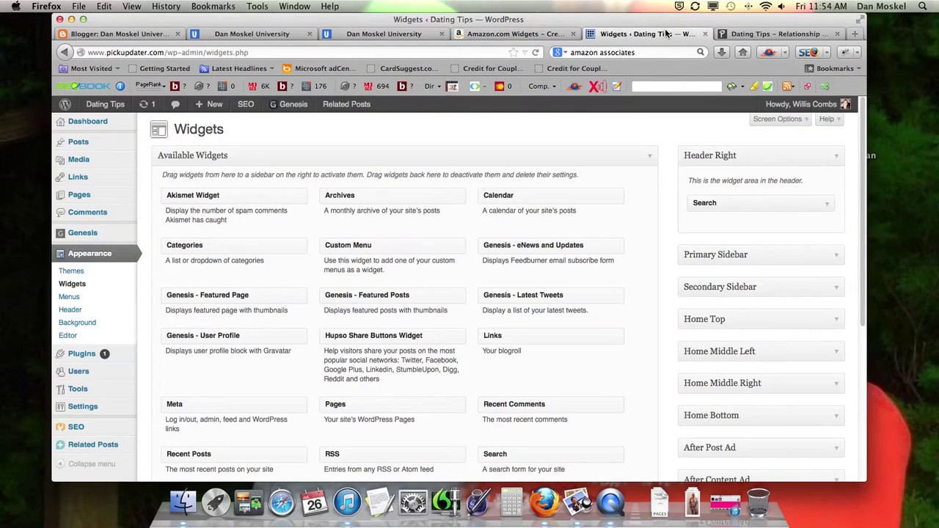
{"action": "left_click", "coordinate": [840, 258]}
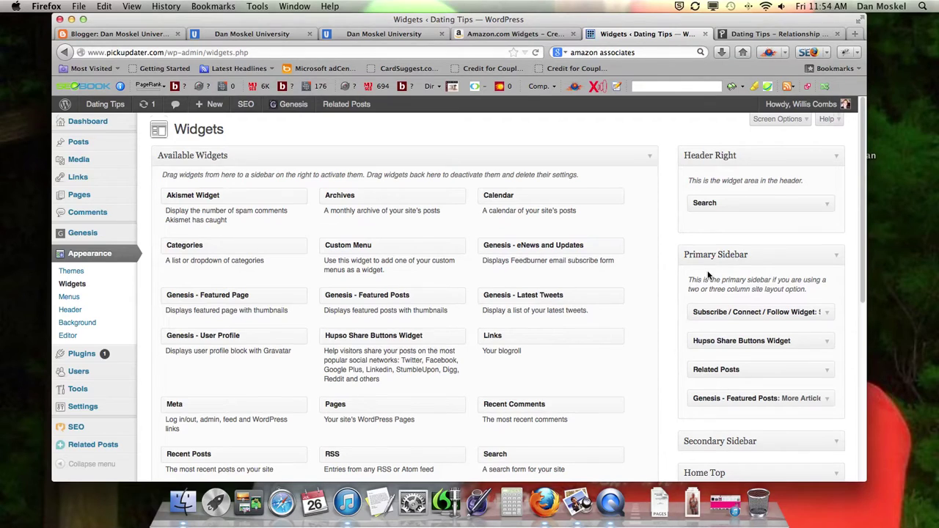
{"action": "scroll", "coordinate": [654, 294], "scroll_direction": "down", "scroll_amount": 1}
{"action": "scroll", "coordinate": [456, 405], "scroll_direction": "down", "scroll_amount": 1}
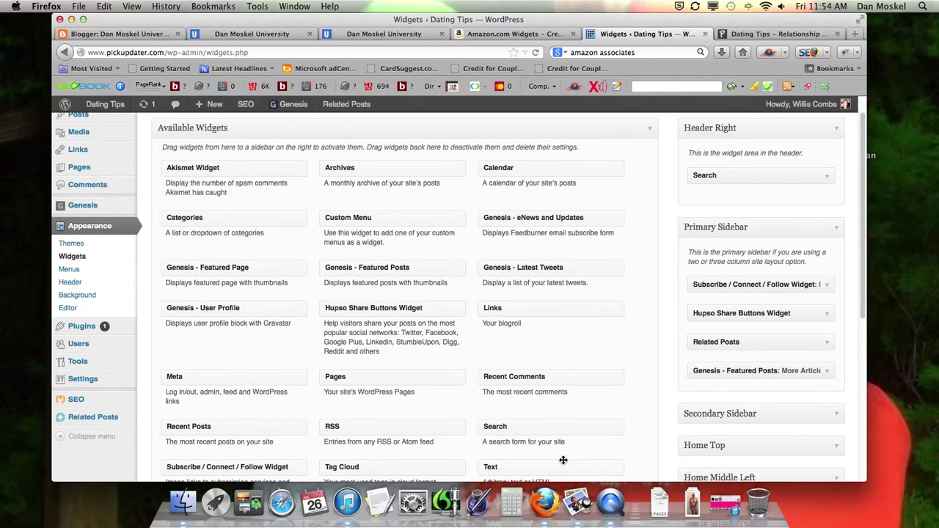
{"action": "left_click_drag", "start_coordinate": [562, 466], "coordinate": [772, 275]}
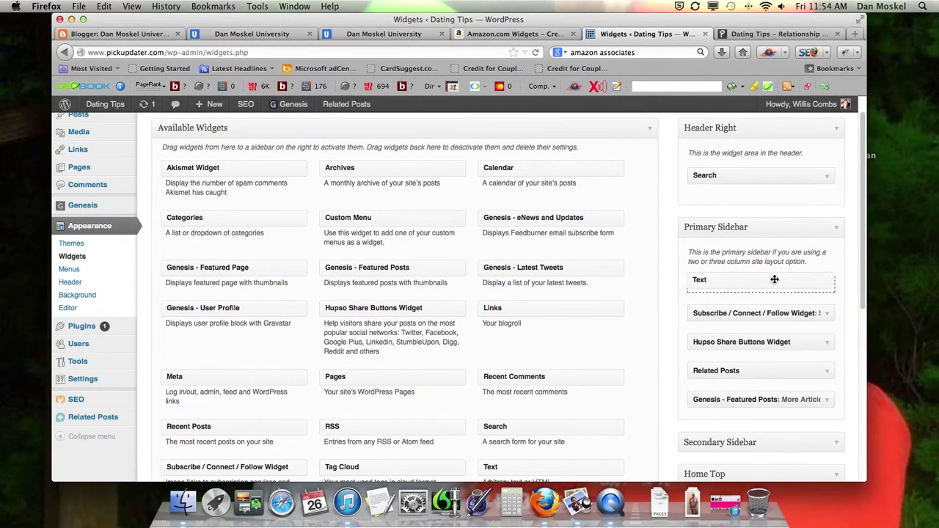
Step: Paste the Amazon code into the Text widget, title it "Amazon Book Widget", then save and collapse it
{"action": "left_click", "coordinate": [693, 339]}
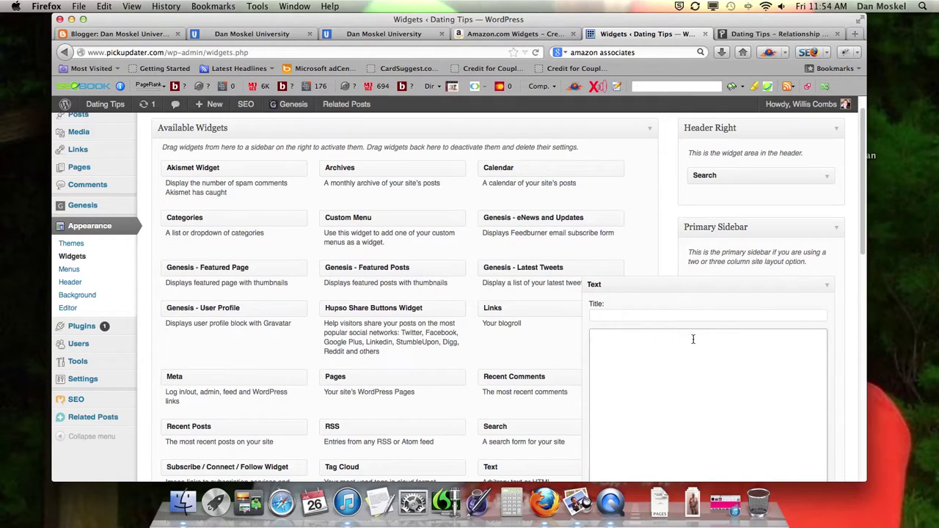
{"action": "key", "text": "super+v"}
{"action": "left_click", "coordinate": [698, 315]}
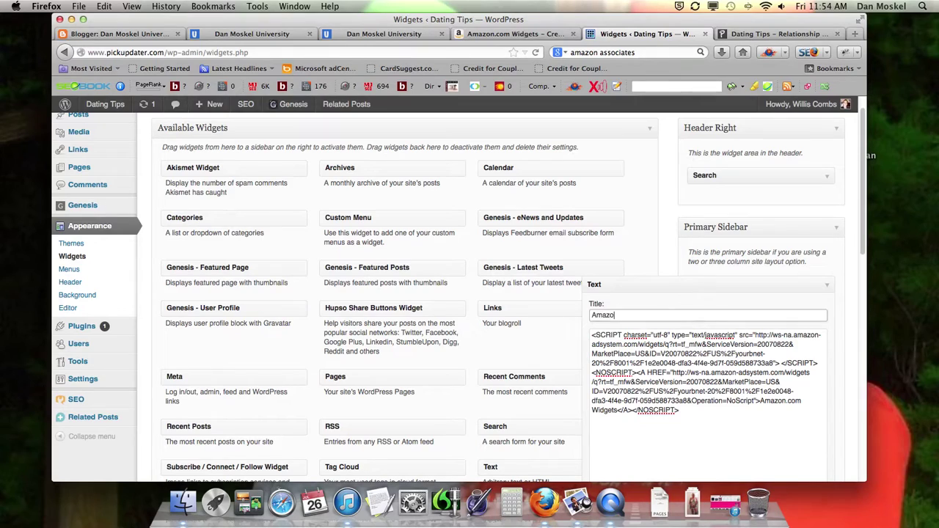
{"action": "type", "text": "Amazon Book We"}
{"action": "scroll", "coordinate": [785, 333], "scroll_direction": "down", "scroll_amount": 5}
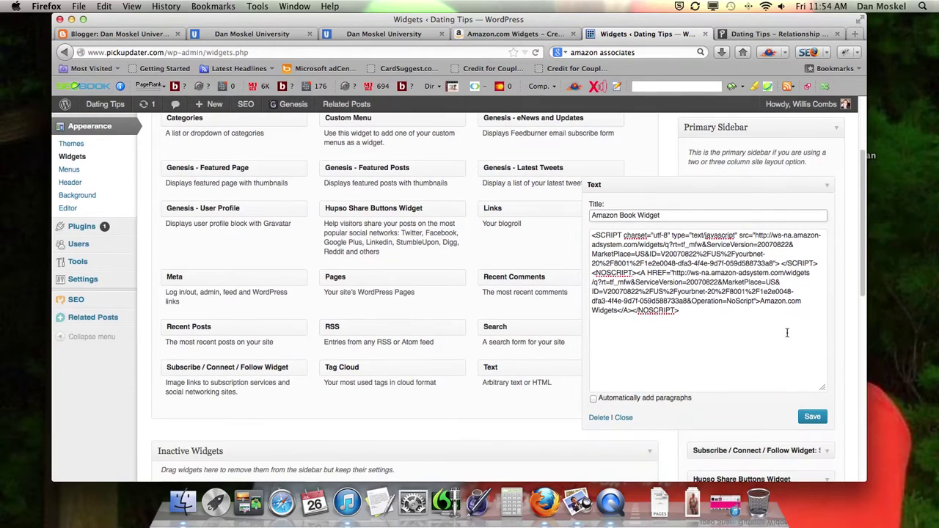
{"action": "left_click", "coordinate": [822, 416]}
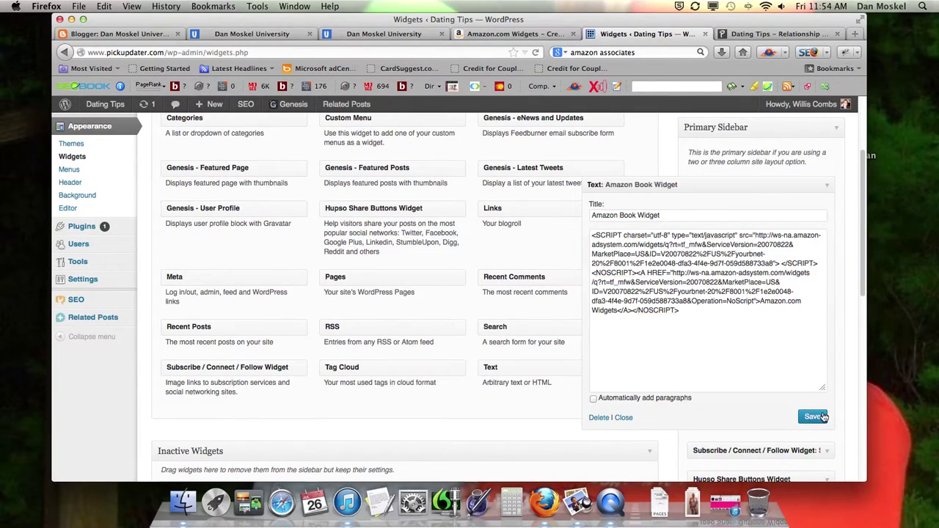
{"action": "left_click", "coordinate": [817, 418]}
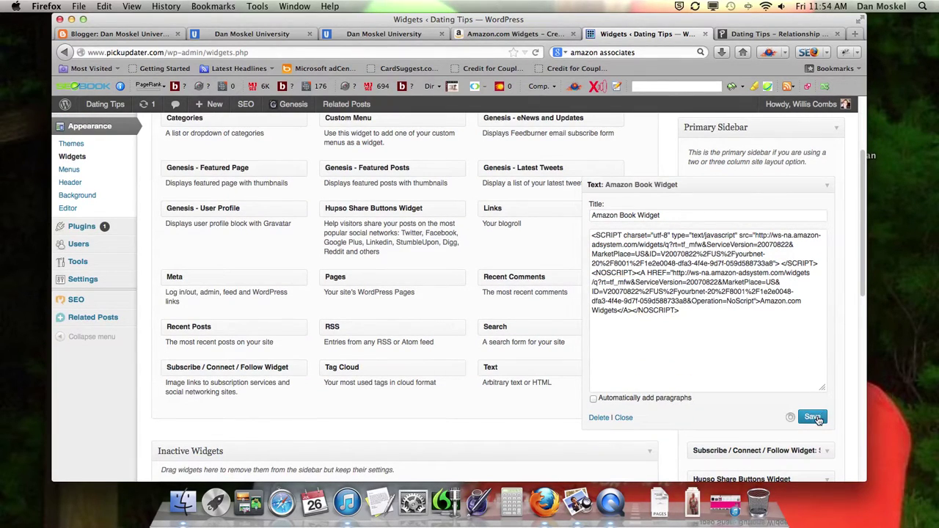
{"action": "left_click", "coordinate": [828, 185]}
Step: Open the Dating Tips site's How To Get Girls page and check the Amazon book widget in the sidebar
{"action": "left_click", "coordinate": [767, 34]}
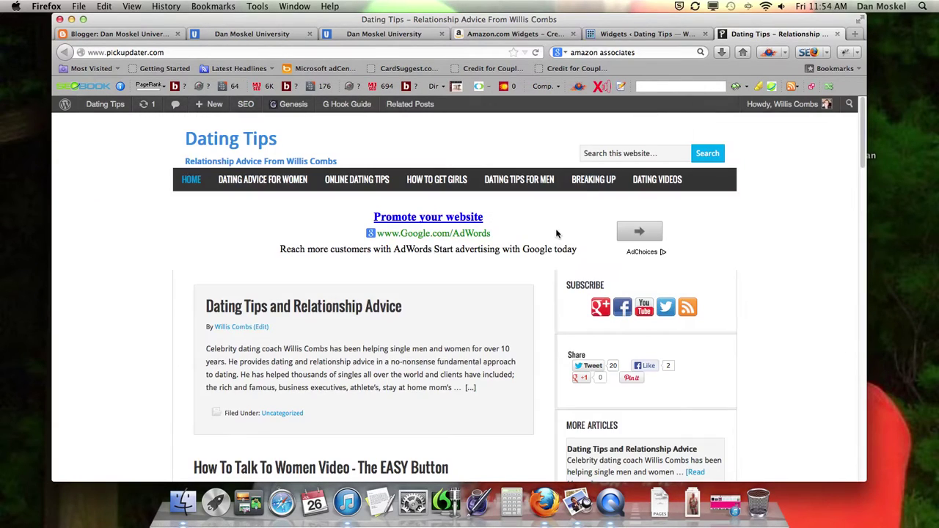
{"action": "left_click", "coordinate": [445, 180]}
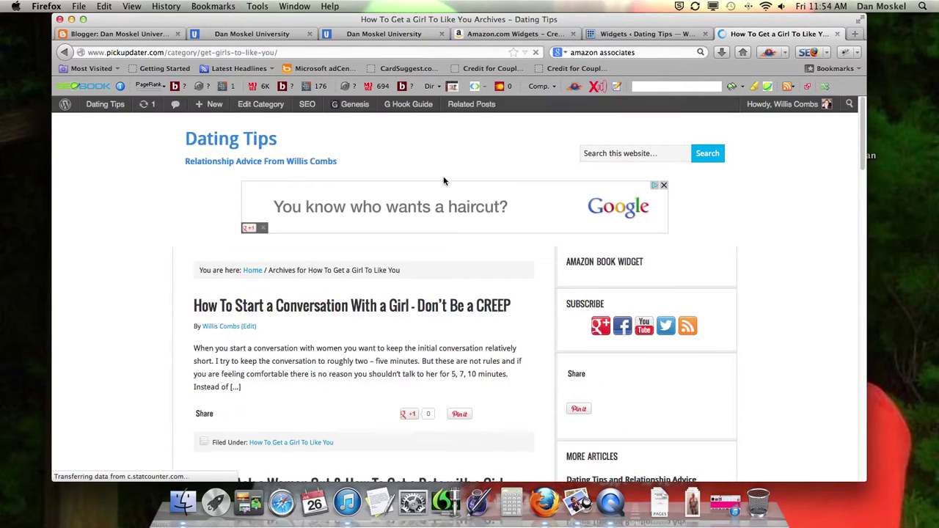
{"action": "scroll", "coordinate": [558, 294], "scroll_direction": "down", "scroll_amount": 1}
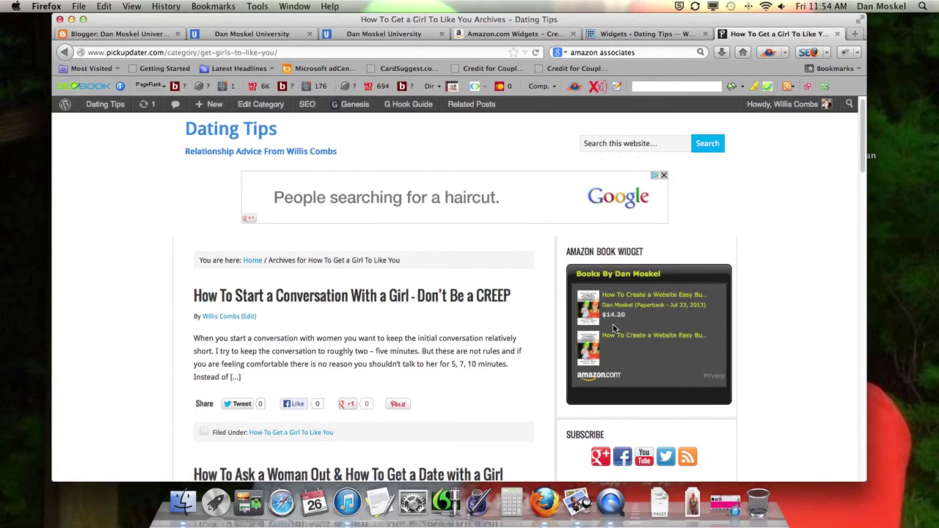
{"action": "scroll", "coordinate": [619, 328], "scroll_direction": "down", "scroll_amount": 1}
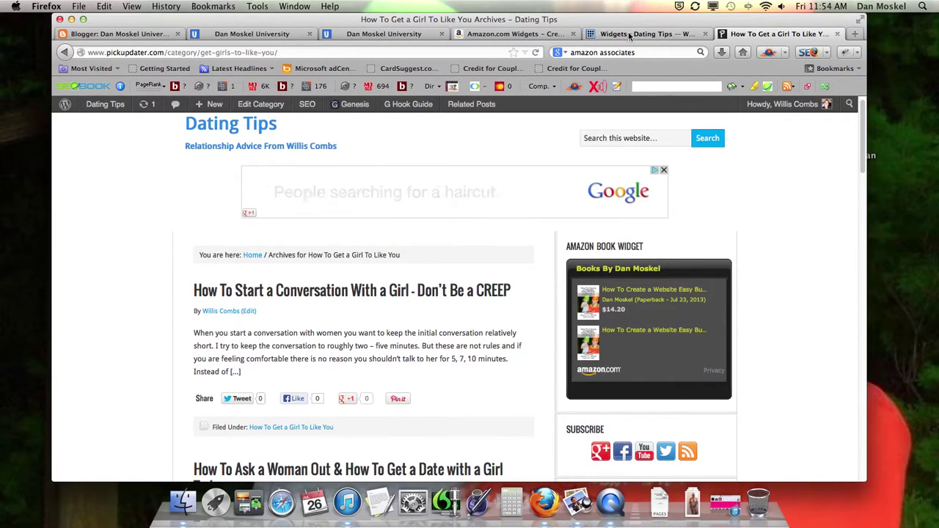
Step: In Amazon Associates, open the Banner Links page and choose the Amazon Homepage rotating banner campaign
{"action": "left_click", "coordinate": [512, 35]}
{"action": "scroll", "coordinate": [360, 223], "scroll_direction": "up", "scroll_amount": 8}
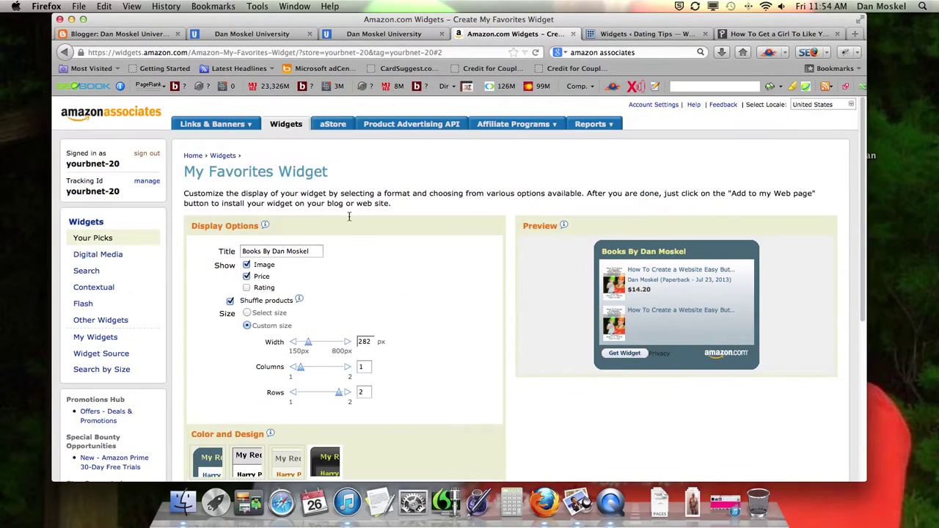
{"action": "mouse_move", "coordinate": [218, 133]}
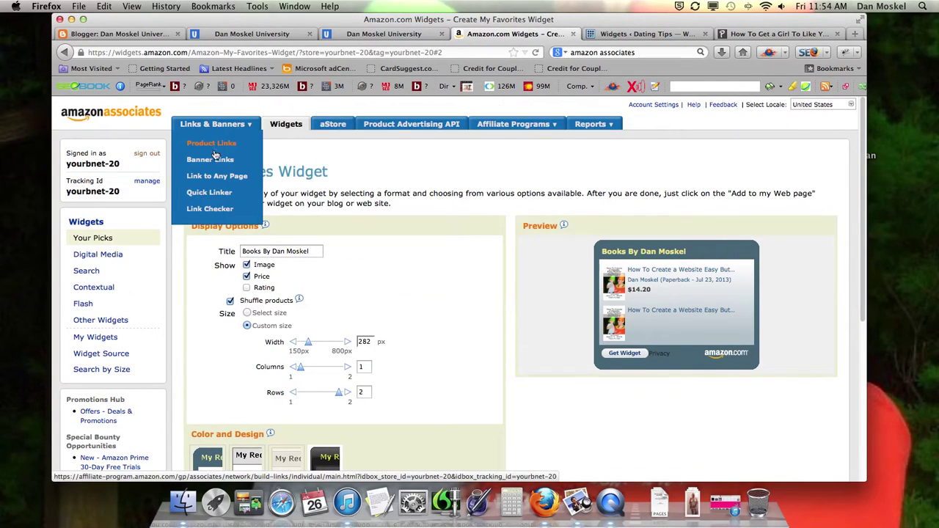
{"action": "left_click", "coordinate": [214, 163]}
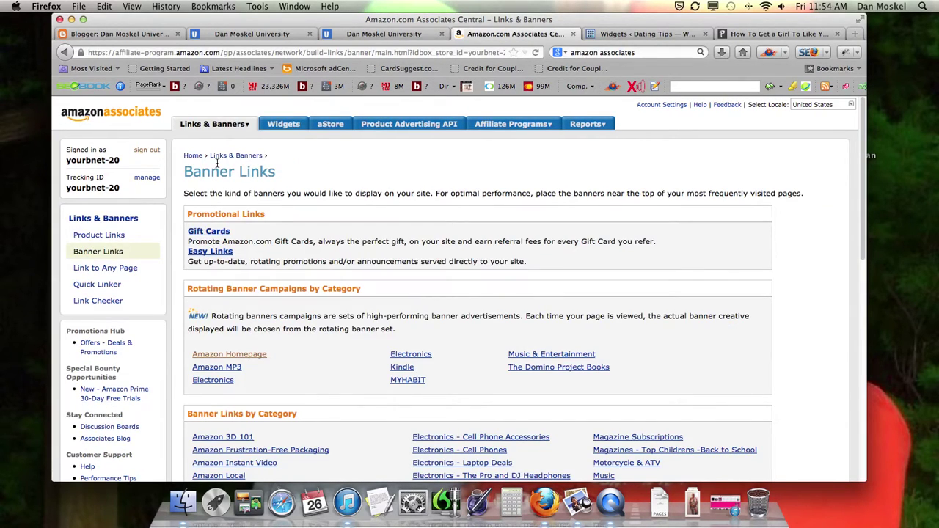
{"action": "scroll", "coordinate": [317, 213], "scroll_direction": "down", "scroll_amount": 3}
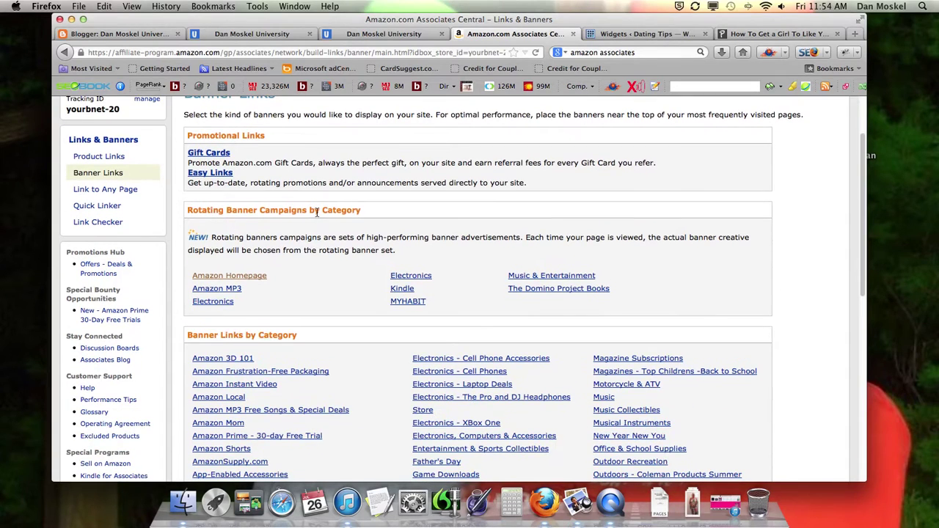
{"action": "scroll", "coordinate": [338, 224], "scroll_direction": "down", "scroll_amount": 1}
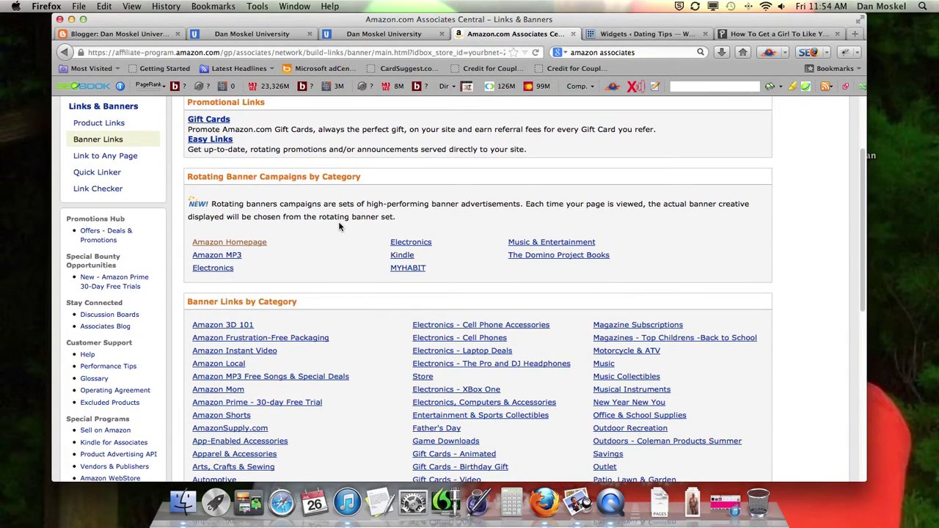
{"action": "left_click", "coordinate": [249, 243]}
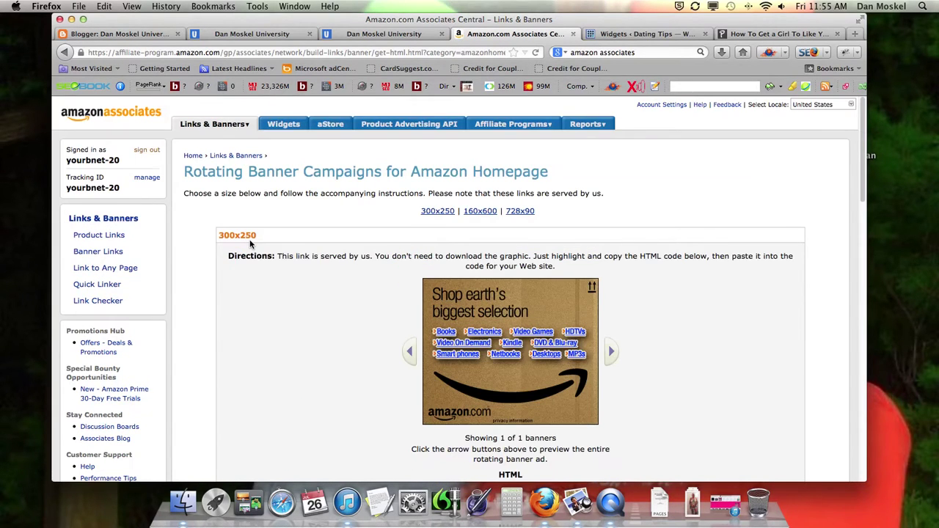
Step: Highlight the HTML code of the 160x600 Amazon Homepage banner and cut it to the clipboard
{"action": "scroll", "coordinate": [360, 261], "scroll_direction": "down", "scroll_amount": 8}
{"action": "scroll", "coordinate": [359, 261], "scroll_direction": "down", "scroll_amount": 6}
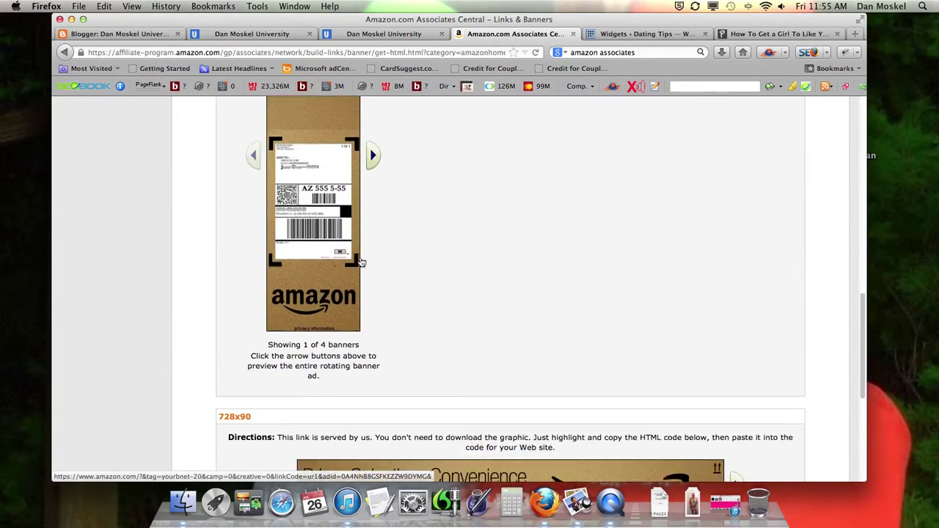
{"action": "left_click", "coordinate": [607, 317]}
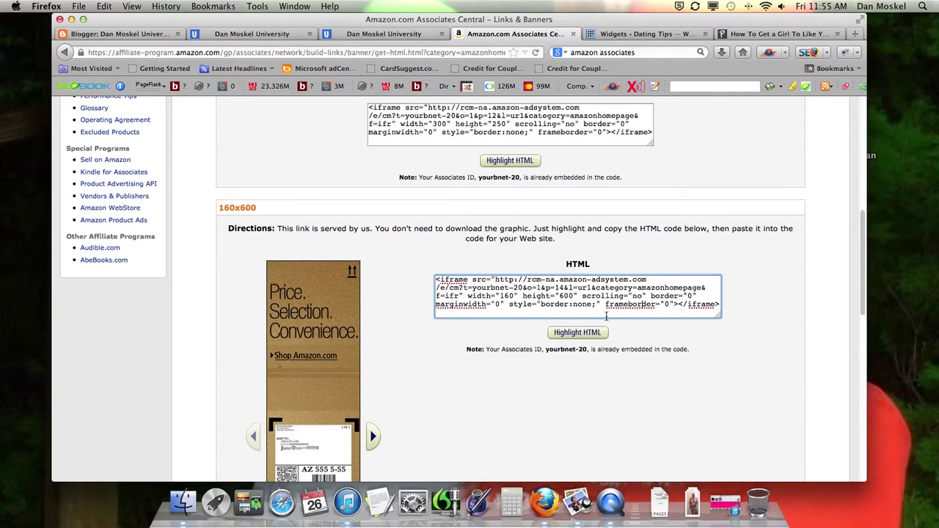
{"action": "left_click", "coordinate": [584, 332]}
{"action": "right_click", "coordinate": [567, 296]}
{"action": "left_click", "coordinate": [592, 317]}
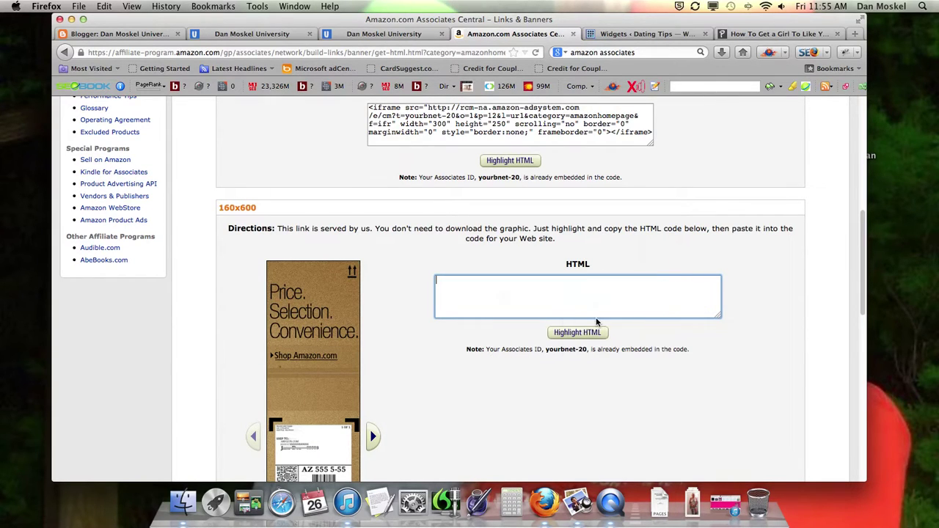
Step: On the WordPress Widgets page, add another Text widget above the Amazon Book Widget in the Primary Sidebar
{"action": "left_click", "coordinate": [657, 34]}
{"action": "scroll", "coordinate": [660, 224], "scroll_direction": "up", "scroll_amount": 3}
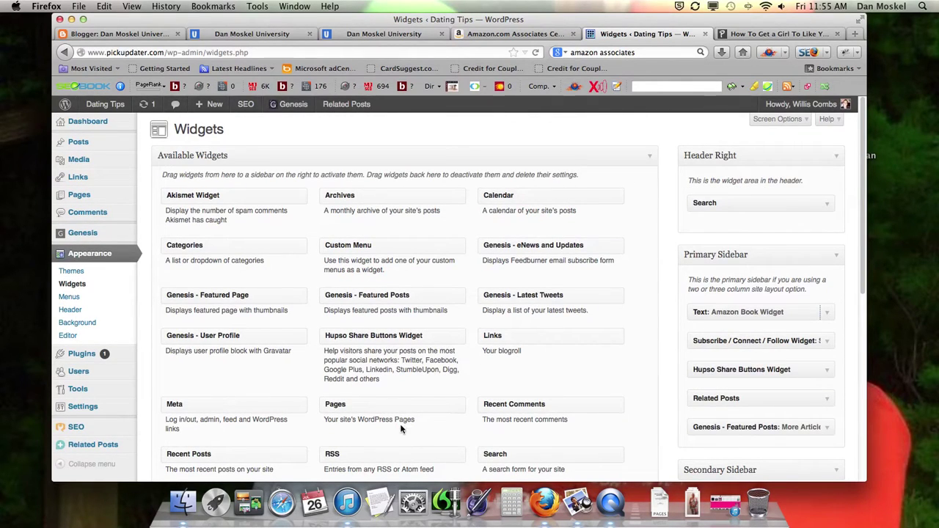
{"action": "scroll", "coordinate": [534, 438], "scroll_direction": "down", "scroll_amount": 3}
{"action": "scroll", "coordinate": [562, 431], "scroll_direction": "up", "scroll_amount": 1}
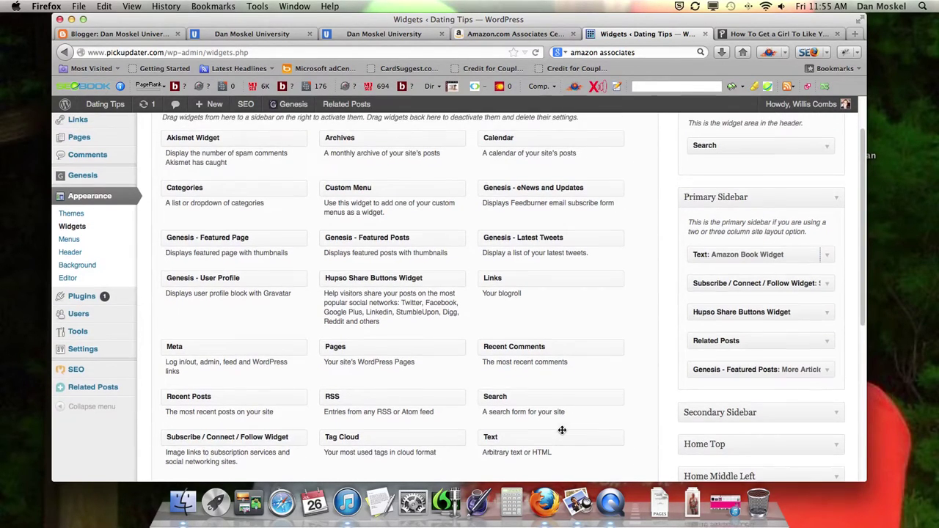
{"action": "left_click_drag", "start_coordinate": [568, 456], "coordinate": [788, 271]}
Step: Title the new Text widget "New Amazon Banner", paste the banner code into its body and save it
{"action": "left_click", "coordinate": [651, 304]}
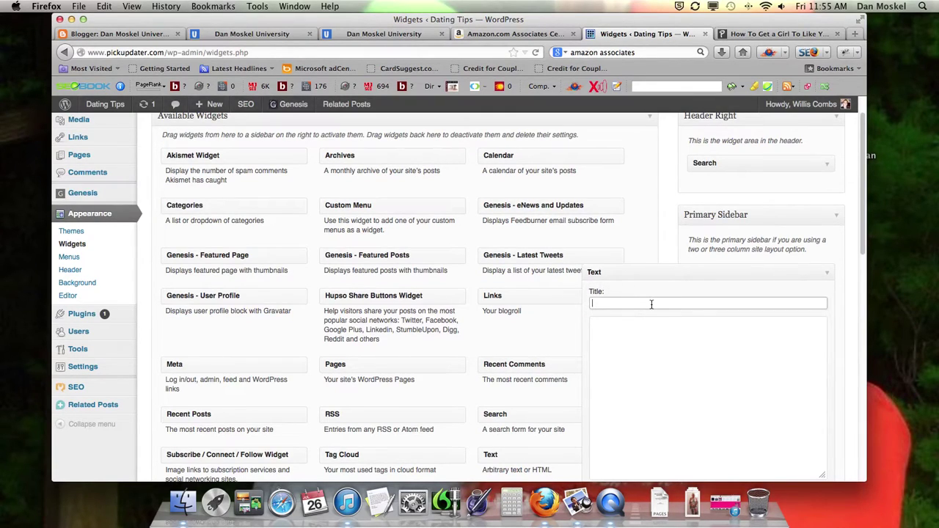
{"action": "type", "text": "New Amazon Banner"}
{"action": "left_click", "coordinate": [651, 332]}
{"action": "key", "text": "super+v"}
{"action": "scroll", "coordinate": [688, 351], "scroll_direction": "down", "scroll_amount": 2}
{"action": "scroll", "coordinate": [689, 352], "scroll_direction": "down", "scroll_amount": 2}
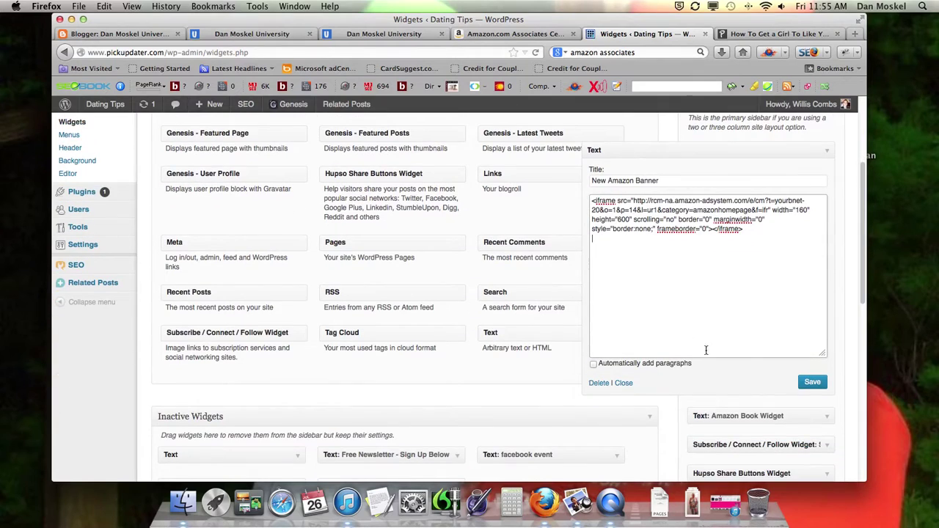
{"action": "left_click", "coordinate": [811, 382]}
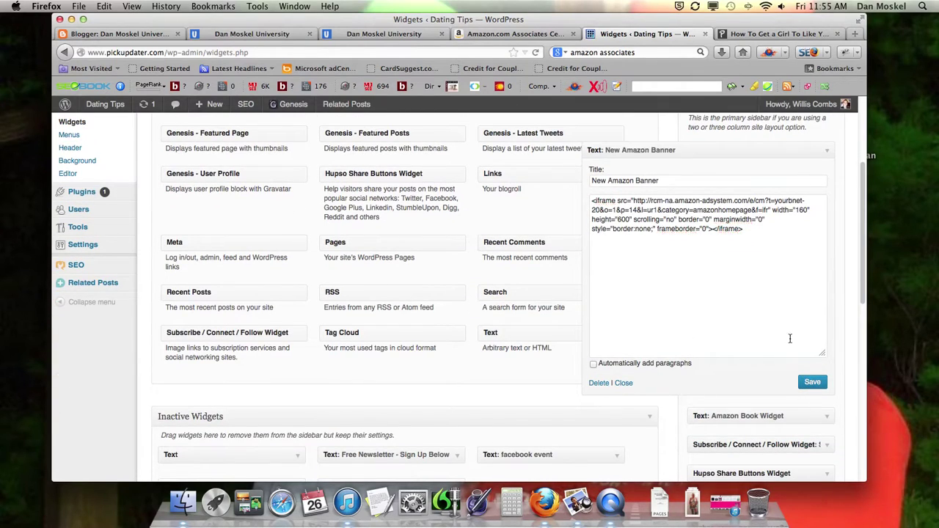
Step: Open the Dating Tips post "How To Start a Conversation With a Girl" and check the Amazon banner and book widget in its sidebar
{"action": "left_click", "coordinate": [793, 35]}
{"action": "left_click", "coordinate": [322, 295]}
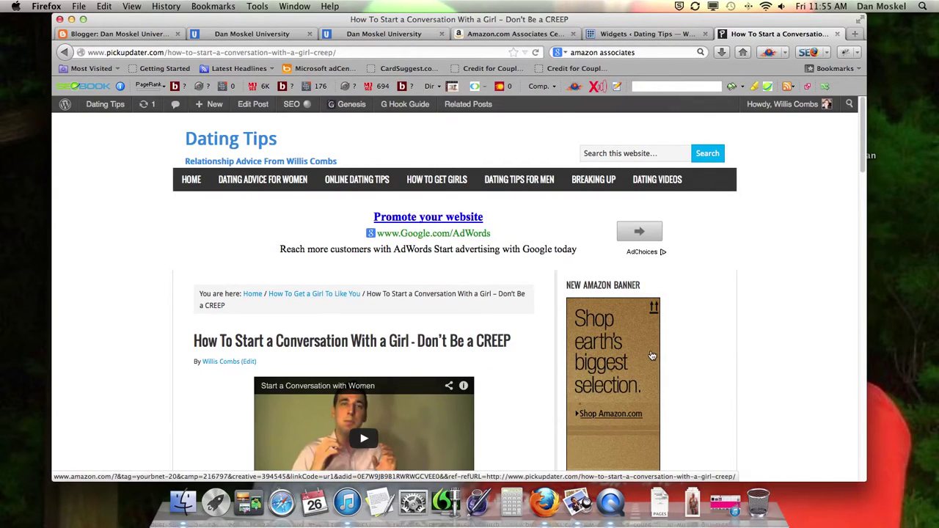
{"action": "scroll", "coordinate": [652, 356], "scroll_direction": "down", "scroll_amount": 3}
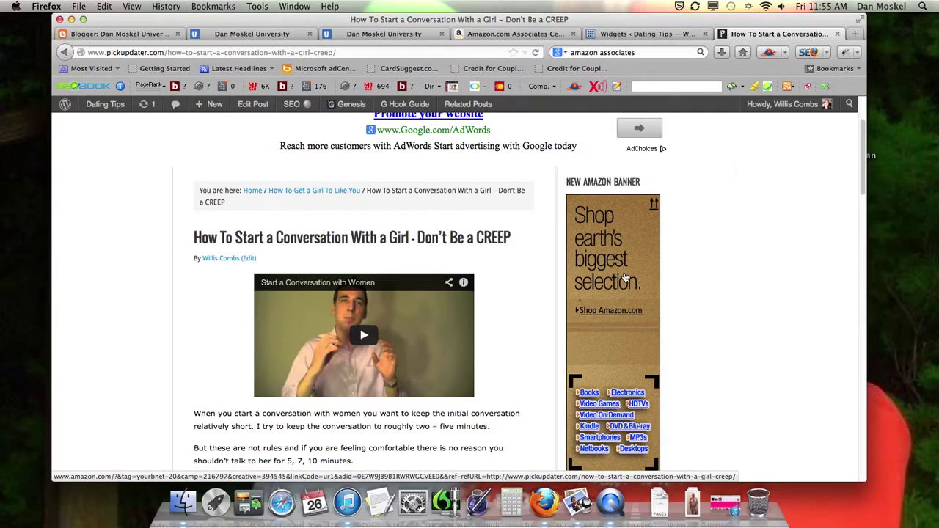
{"action": "scroll", "coordinate": [625, 278], "scroll_direction": "down", "scroll_amount": 5}
{"action": "scroll", "coordinate": [626, 278], "scroll_direction": "down", "scroll_amount": 8}
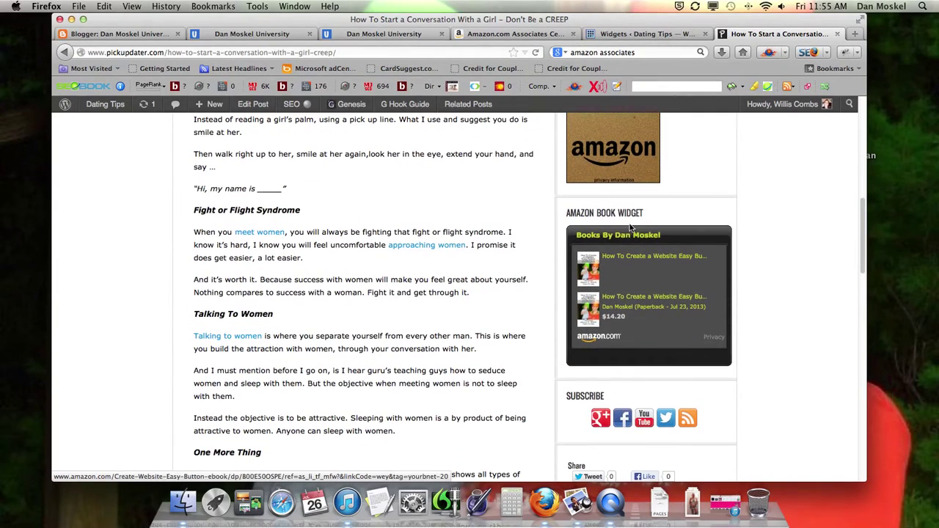
{"action": "scroll", "coordinate": [619, 238], "scroll_direction": "down", "scroll_amount": 3}
{"action": "scroll", "coordinate": [619, 239], "scroll_direction": "up", "scroll_amount": 18}
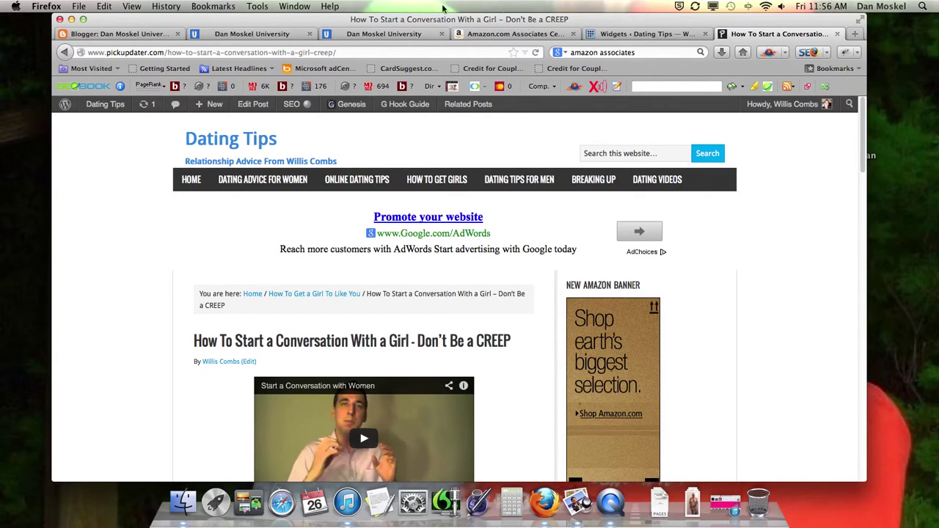
Step: Review the Amazon banners and book widgets on the Blogger site's home page, and preview the first book in the upper widget
{"action": "left_click", "coordinate": [230, 38]}
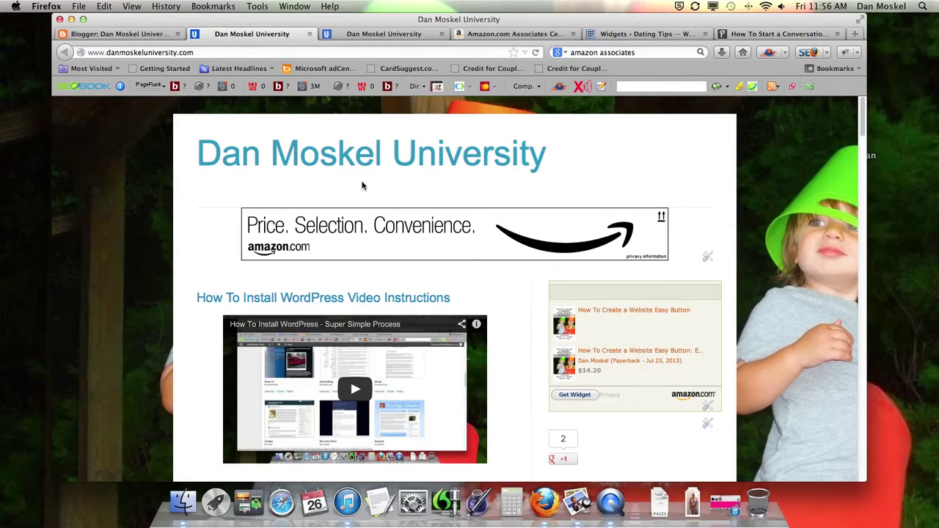
{"action": "scroll", "coordinate": [421, 173], "scroll_direction": "down", "scroll_amount": 10}
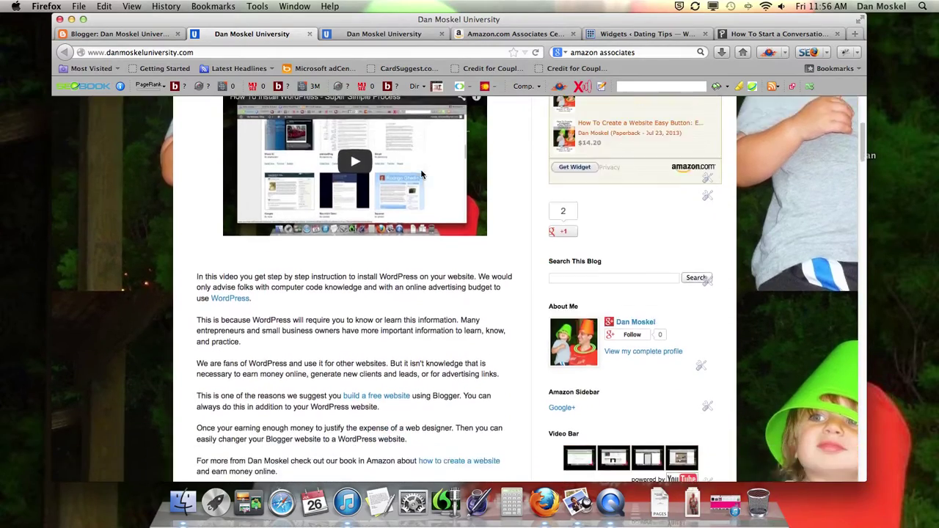
{"action": "scroll", "coordinate": [420, 173], "scroll_direction": "down", "scroll_amount": 10}
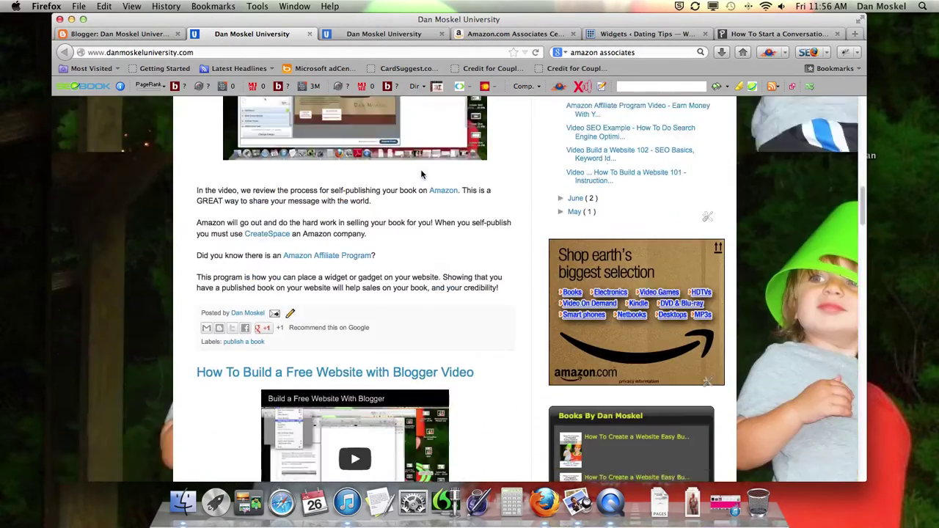
{"action": "scroll", "coordinate": [422, 174], "scroll_direction": "down", "scroll_amount": 10}
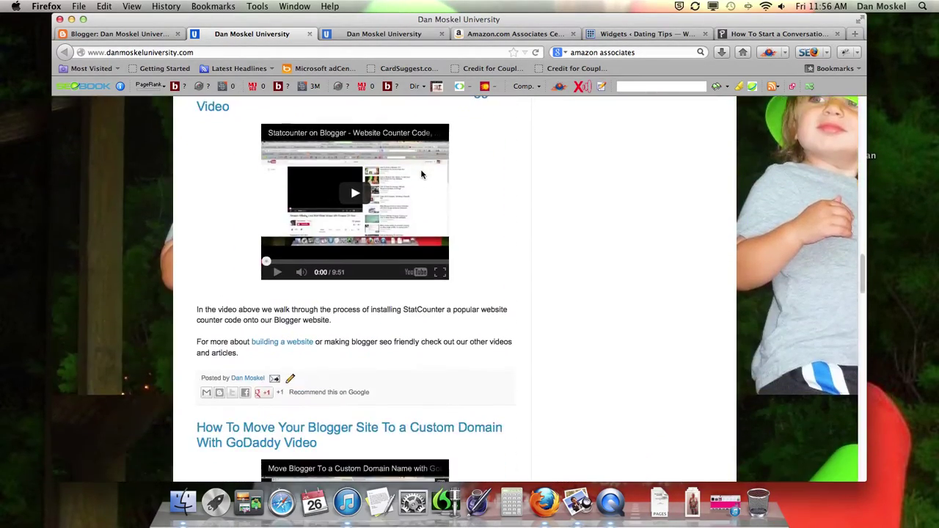
{"action": "scroll", "coordinate": [422, 174], "scroll_direction": "down", "scroll_amount": 5}
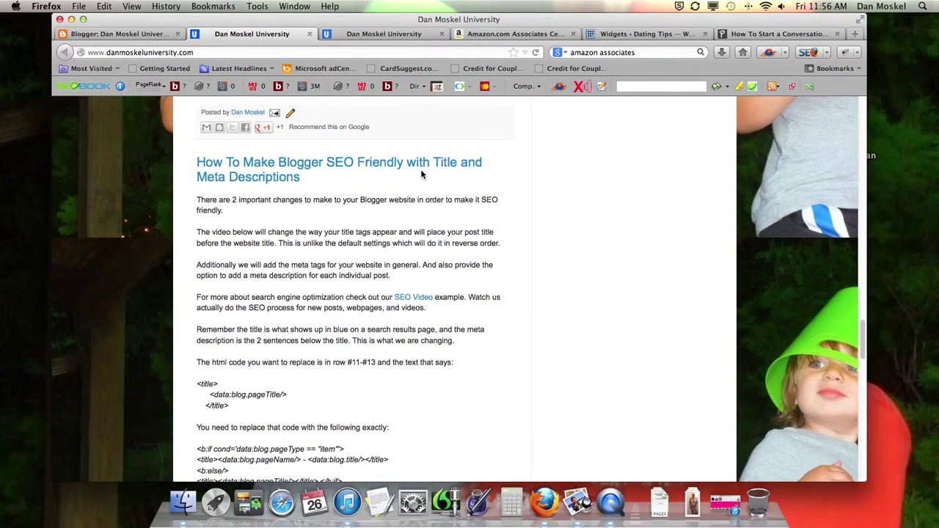
{"action": "scroll", "coordinate": [422, 174], "scroll_direction": "up", "scroll_amount": 20}
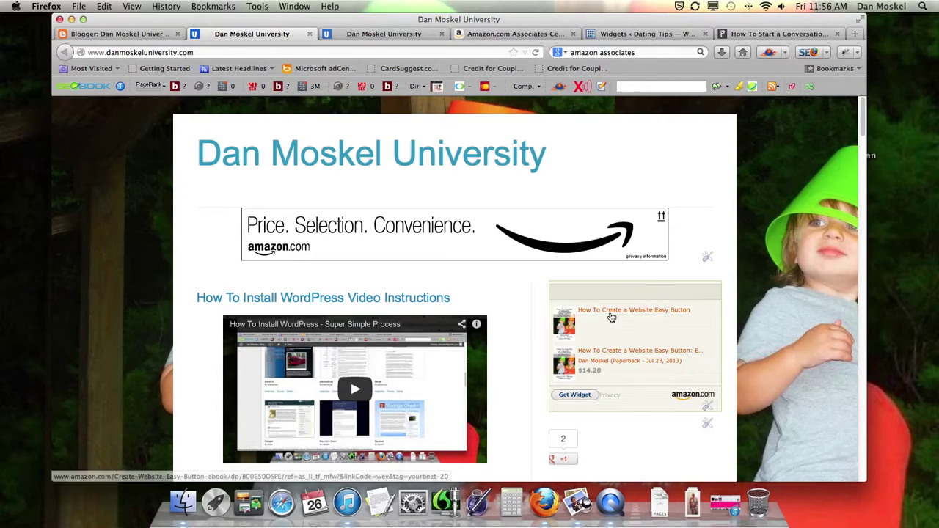
{"action": "mouse_move", "coordinate": [611, 317]}
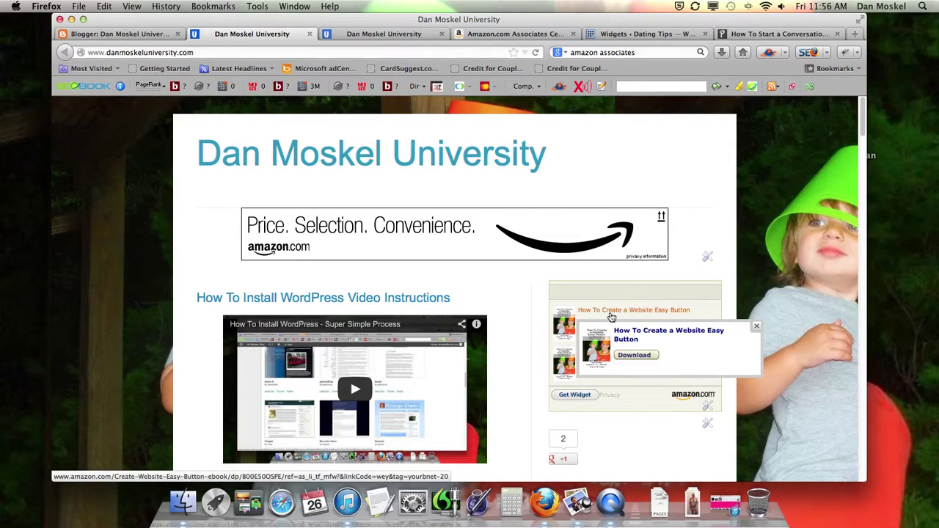